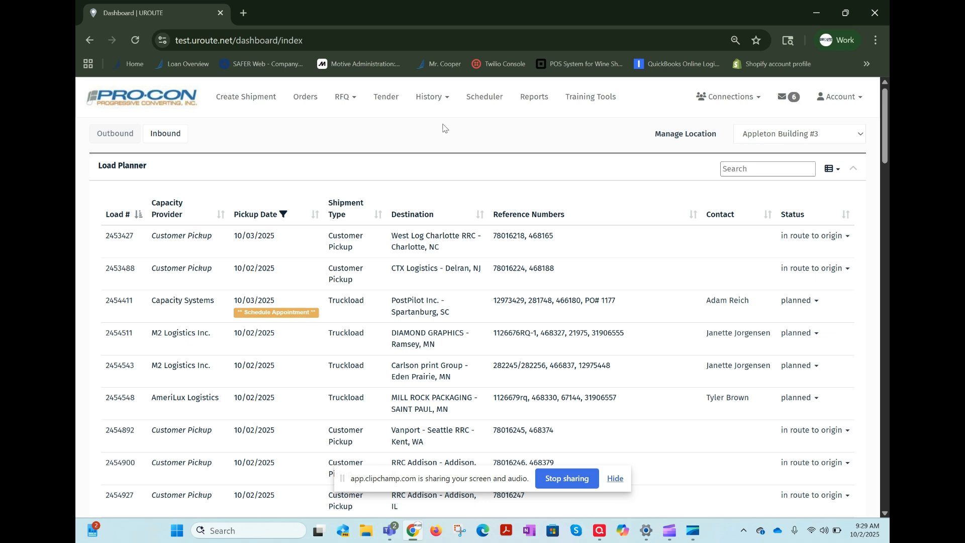
# Open the Location Settings section of the account preferences for Appleton Building #3.
pyautogui.click(749, 138)
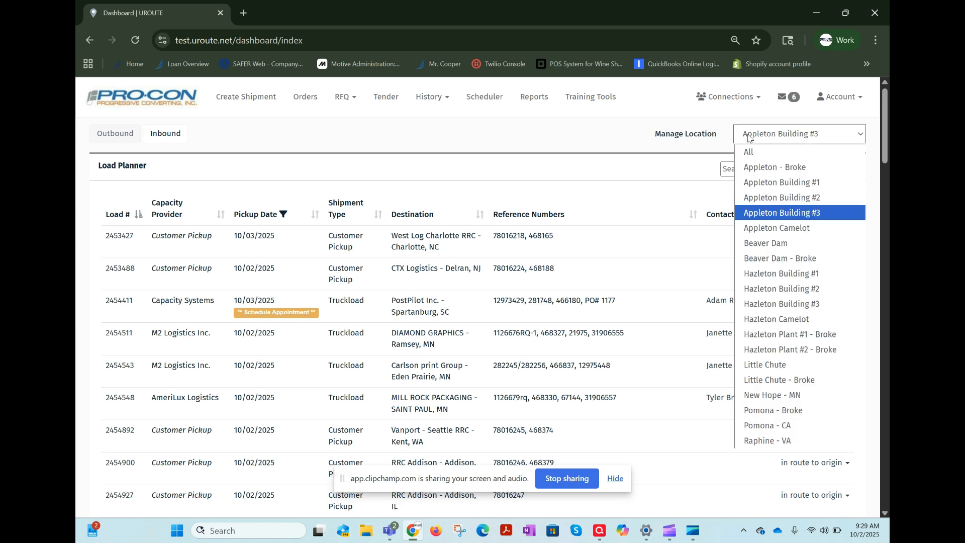
pyautogui.click(645, 134)
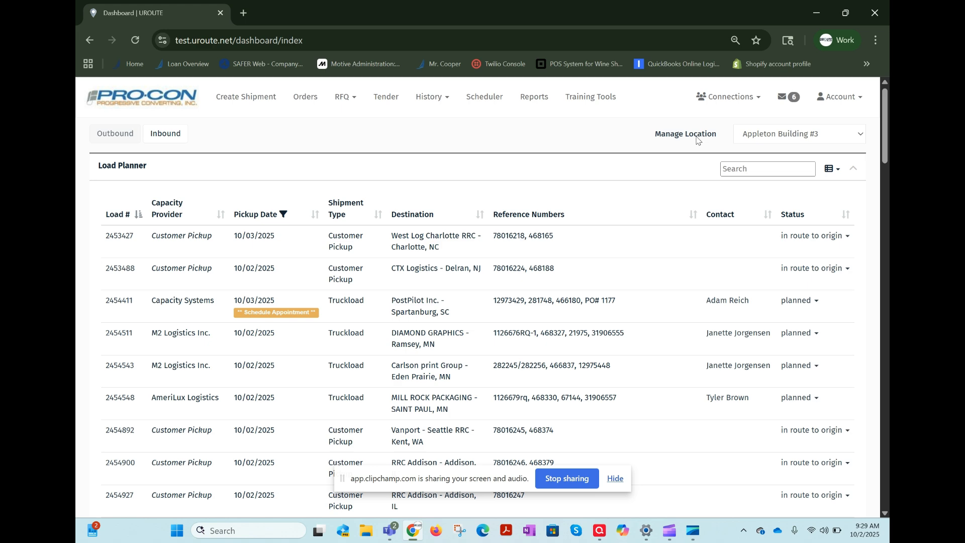
pyautogui.click(840, 103)
pyautogui.click(834, 123)
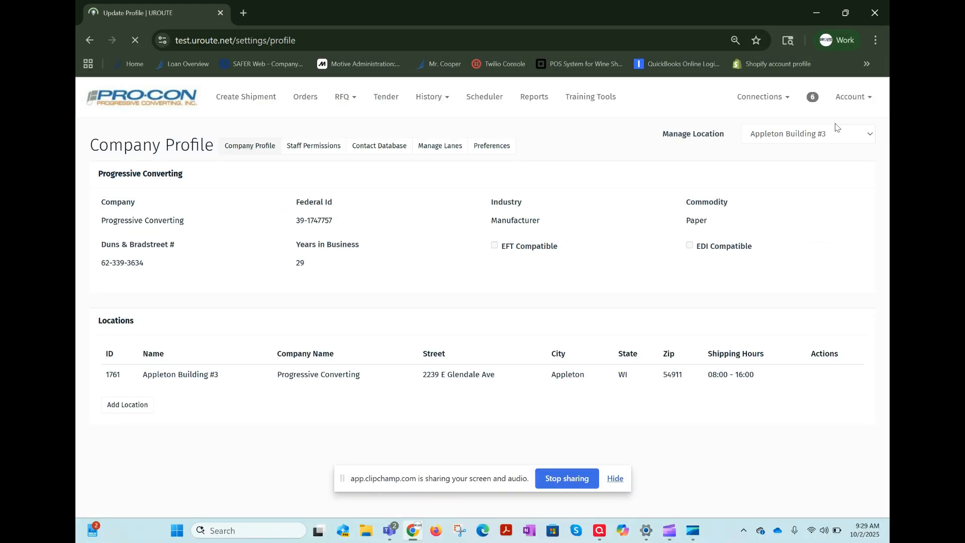
pyautogui.click(504, 148)
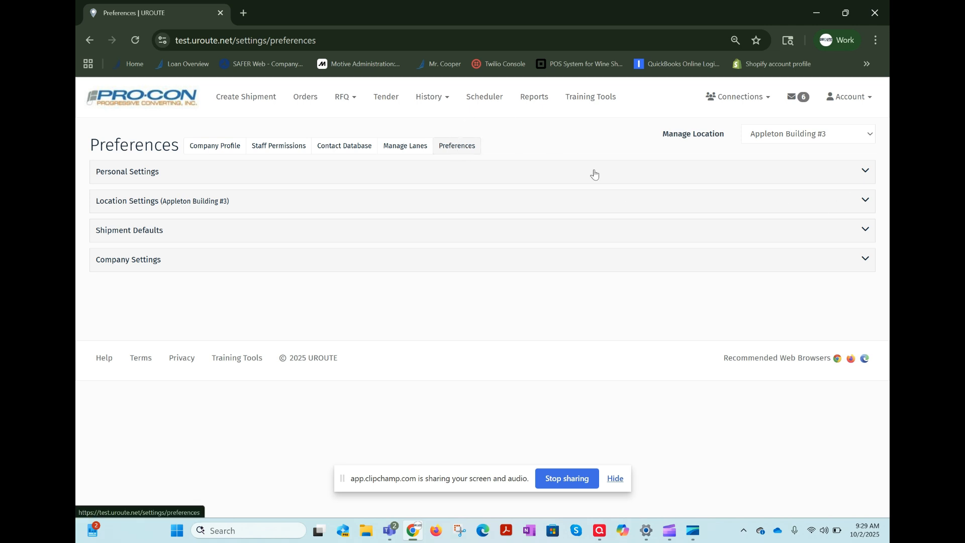
pyautogui.click(866, 202)
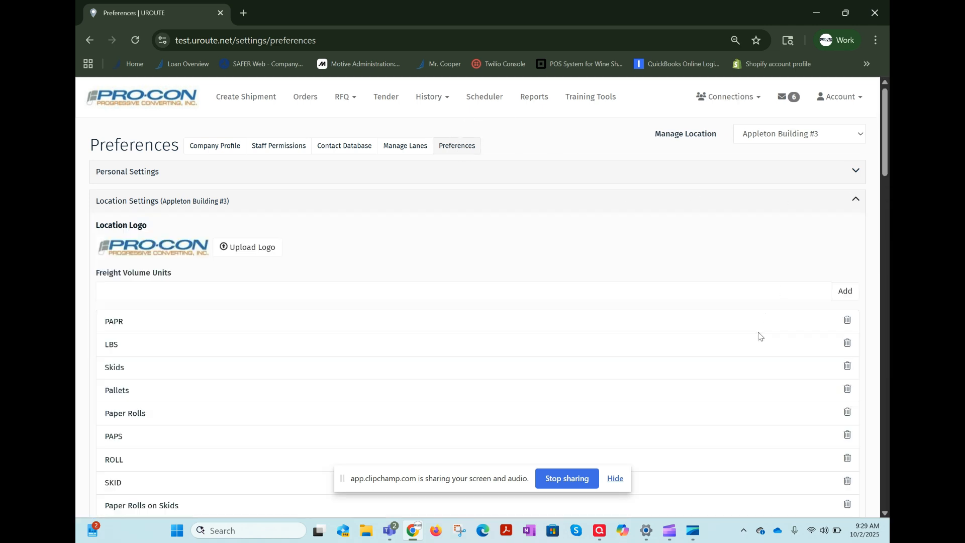
# Set the location's shipping/receiving block out hours from 12:00 to 13:00.
pyautogui.scroll(-6, 758, 342)
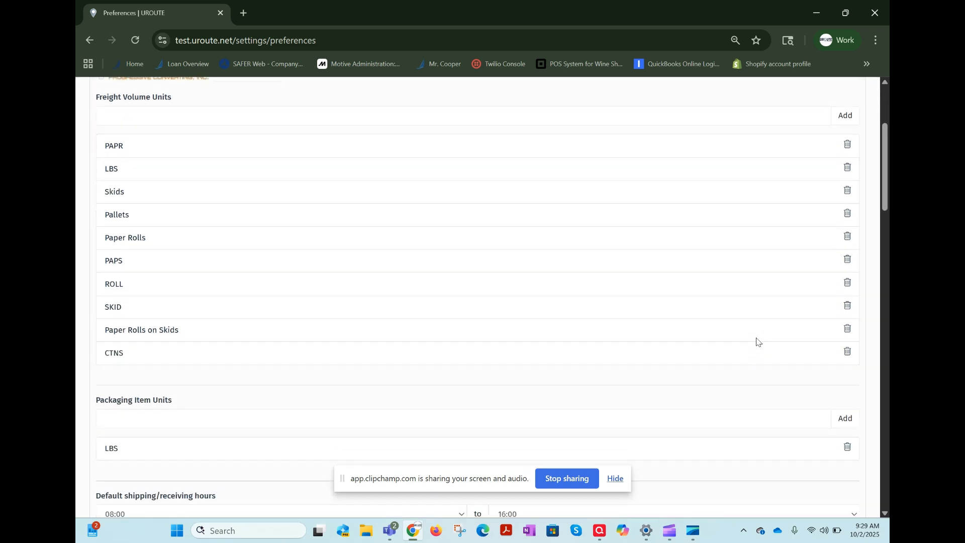
pyautogui.scroll(-5, 758, 342)
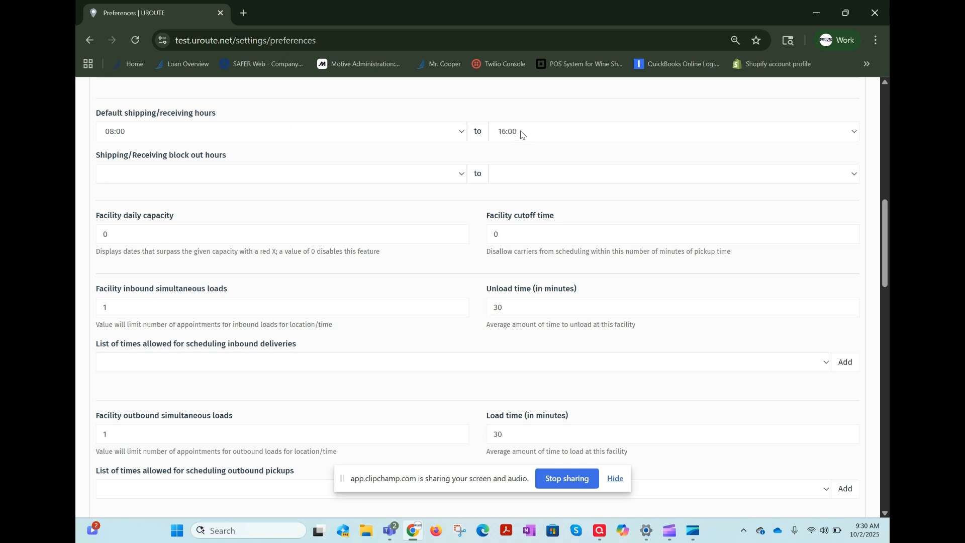
pyautogui.click(359, 175)
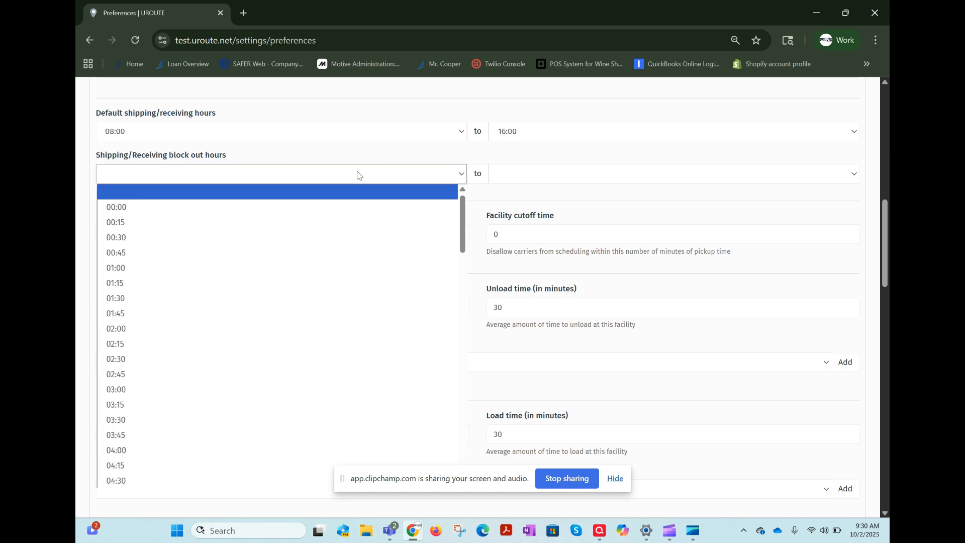
pyautogui.scroll(-8, 313, 347)
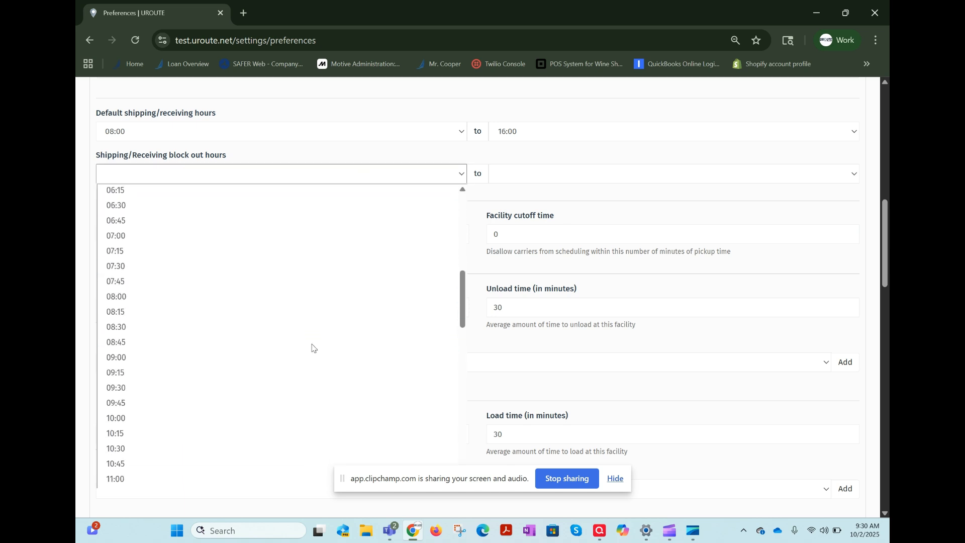
pyautogui.scroll(-3, 313, 346)
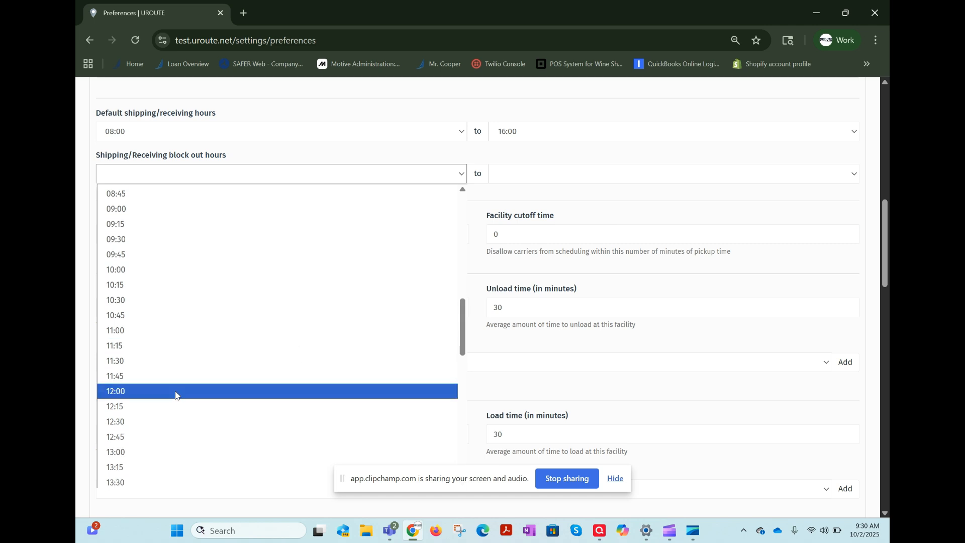
pyautogui.click(175, 395)
pyautogui.click(545, 173)
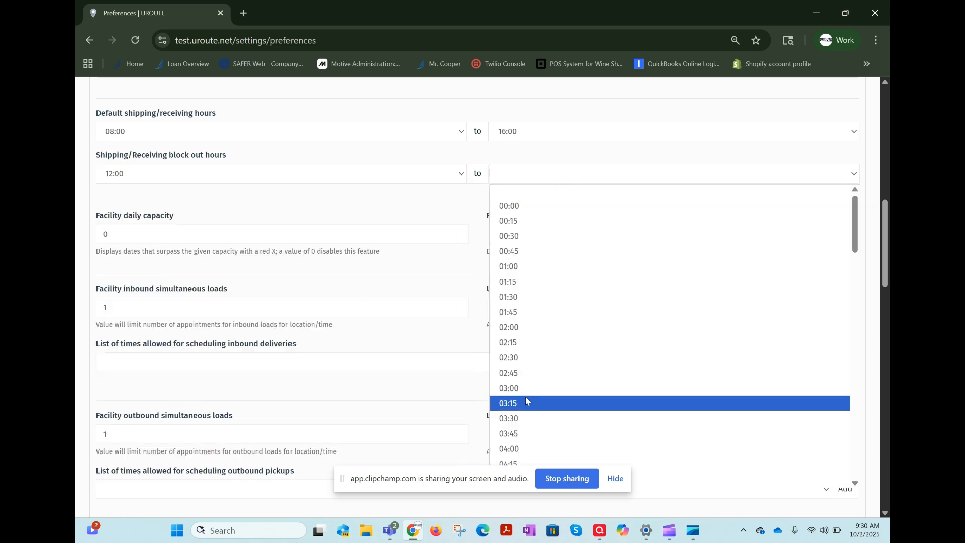
pyautogui.scroll(-9, 526, 401)
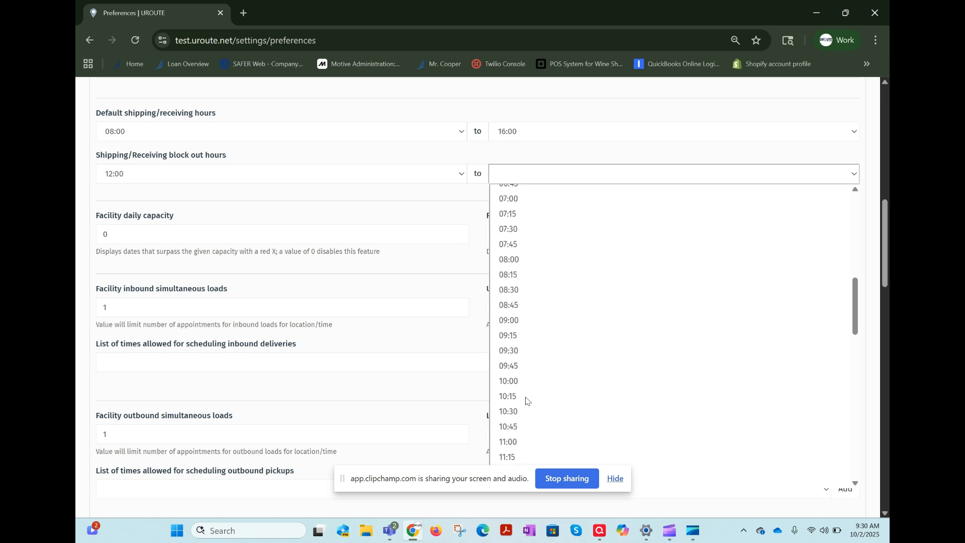
pyautogui.scroll(-3, 525, 401)
pyautogui.click(516, 410)
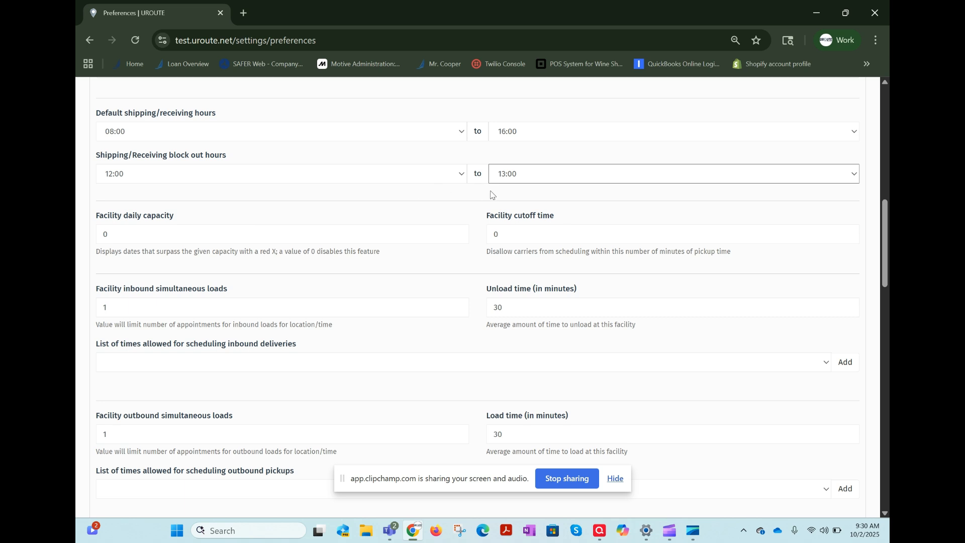
# Set the facility inbound simultaneous loads to 2 and the unload time to 120 minutes.
pyautogui.scroll(-2, 478, 276)
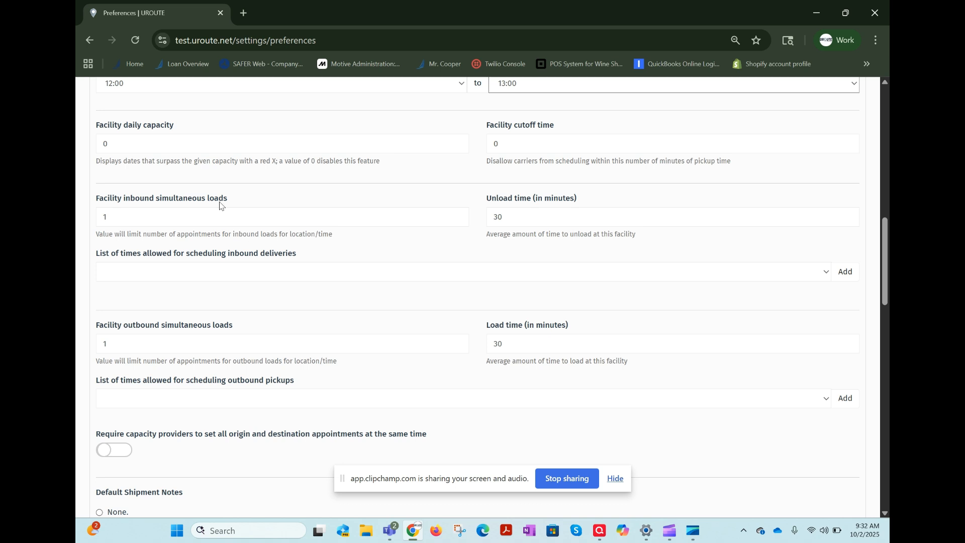
pyautogui.click(111, 225)
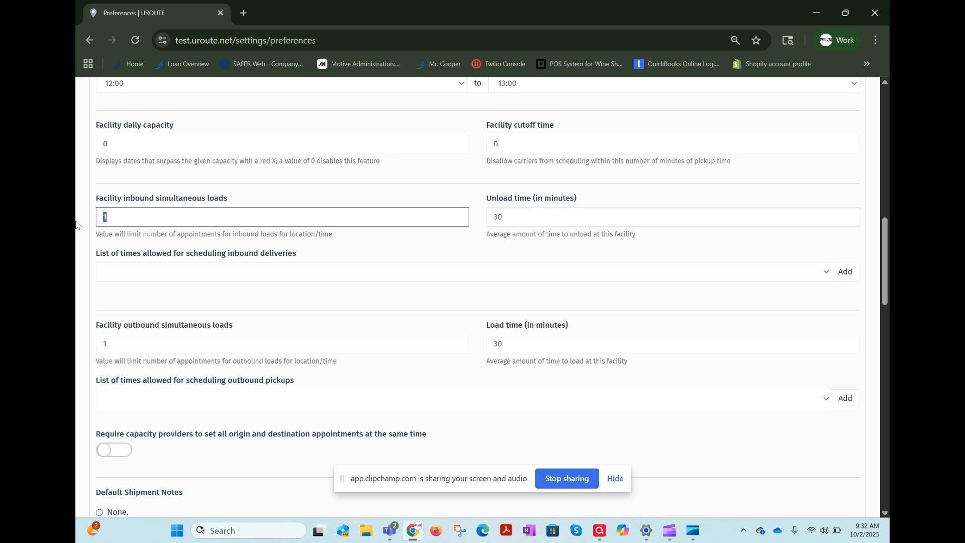
pyautogui.press('BackSpace')
pyautogui.write('2')
pyautogui.doubleClick(536, 218)
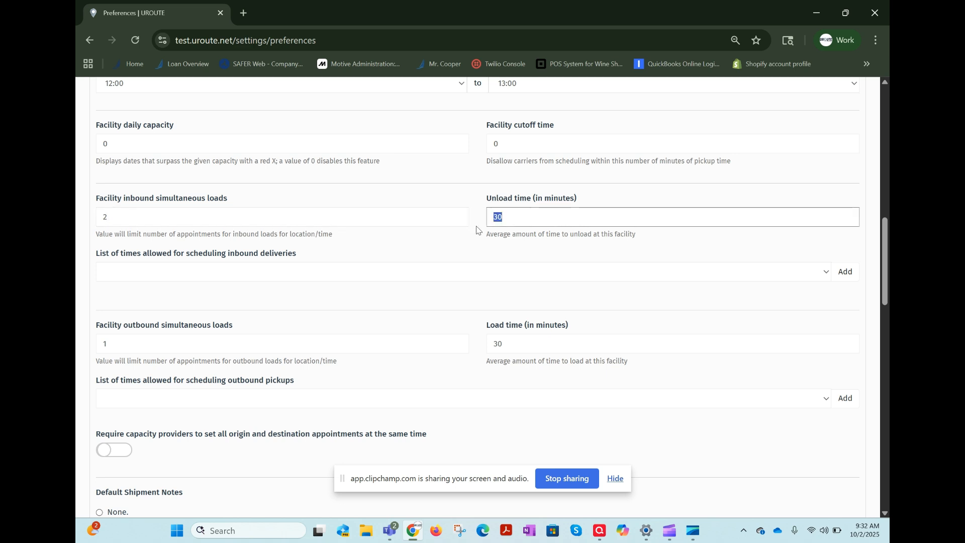
pyautogui.write('120')
# Add 08:00 to the list of times allowed for scheduling inbound deliveries.
pyautogui.scroll(-1, 345, 247)
pyautogui.scroll(-1, 346, 247)
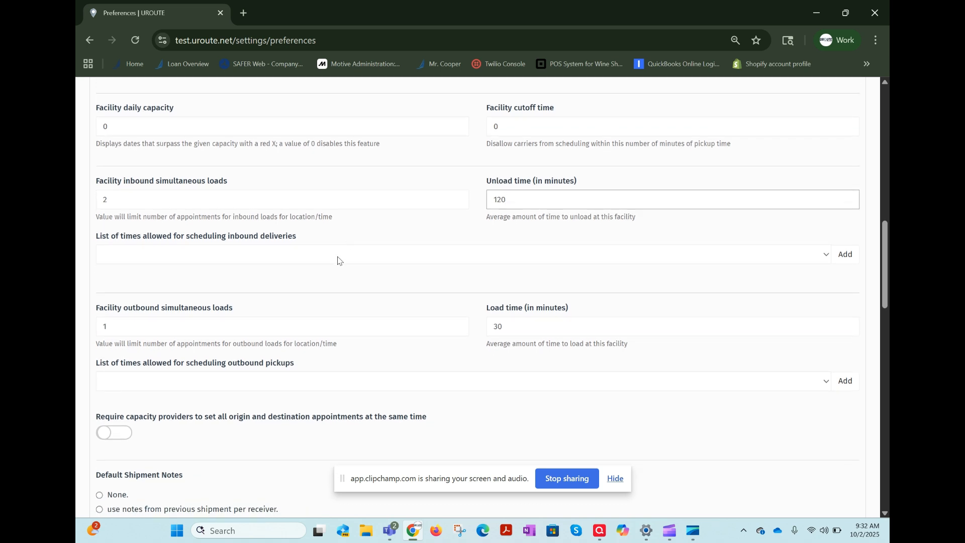
pyautogui.click(365, 262)
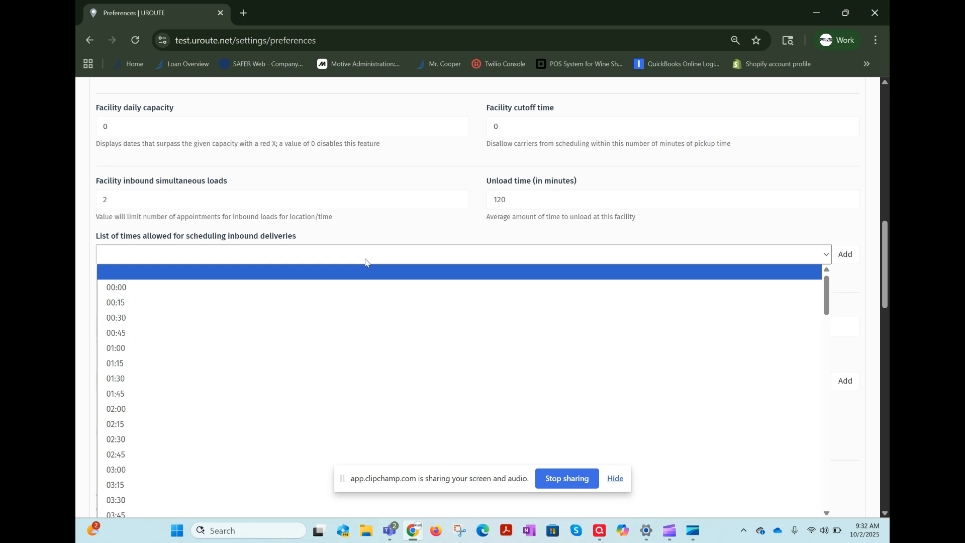
pyautogui.click(770, 225)
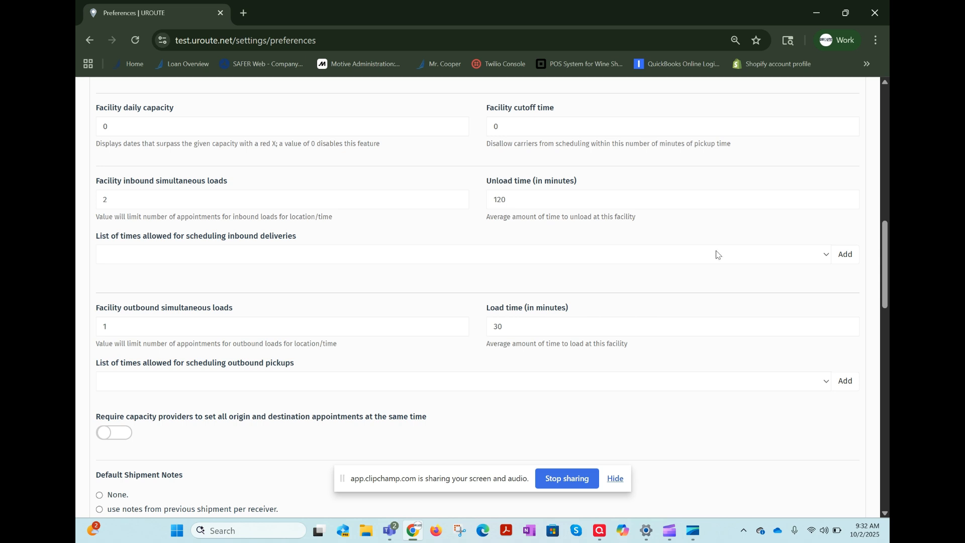
pyautogui.click(414, 260)
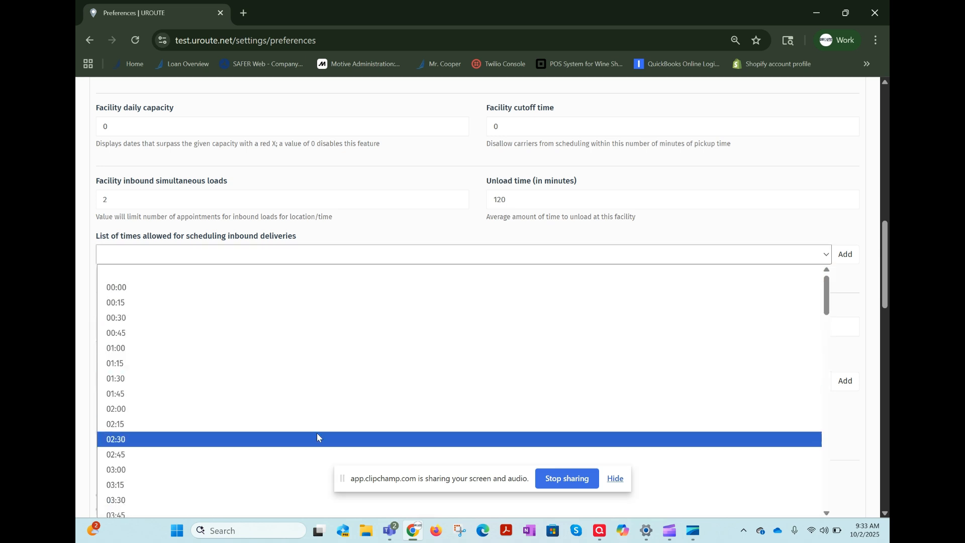
pyautogui.scroll(-8, 317, 435)
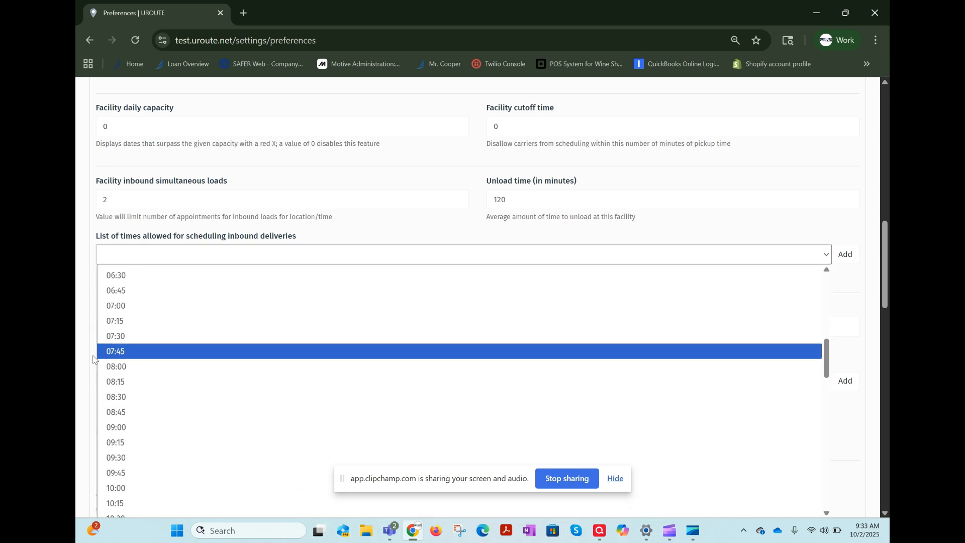
pyautogui.click(115, 372)
pyautogui.click(846, 257)
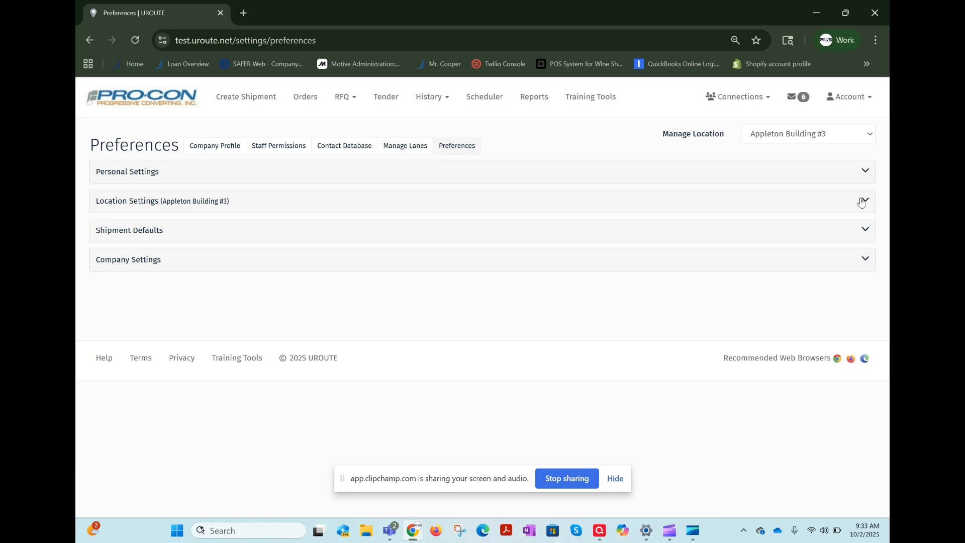
# Reopen the Location Settings and add 10:00 to the times allowed for scheduling inbound deliveries.
pyautogui.click(857, 202)
pyautogui.scroll(-10, 724, 411)
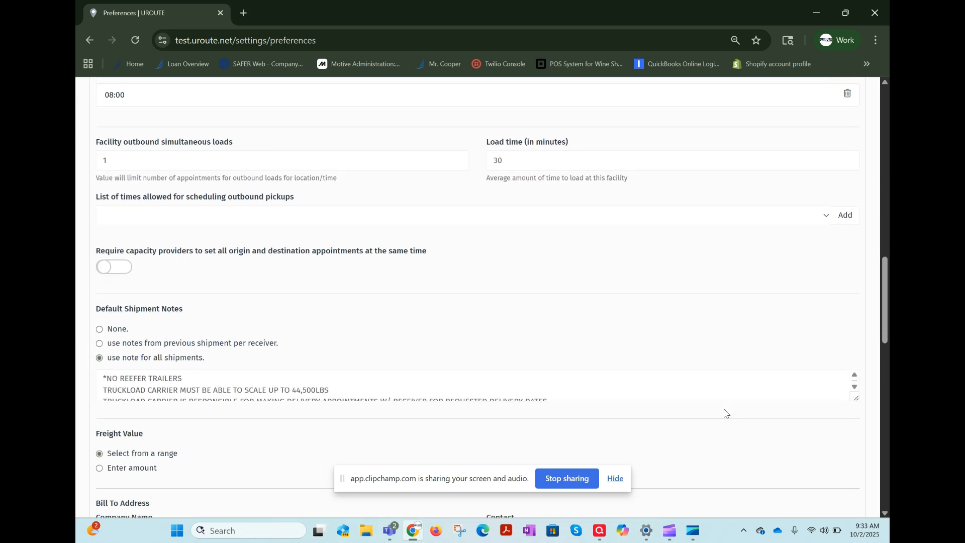
pyautogui.scroll(2, 725, 413)
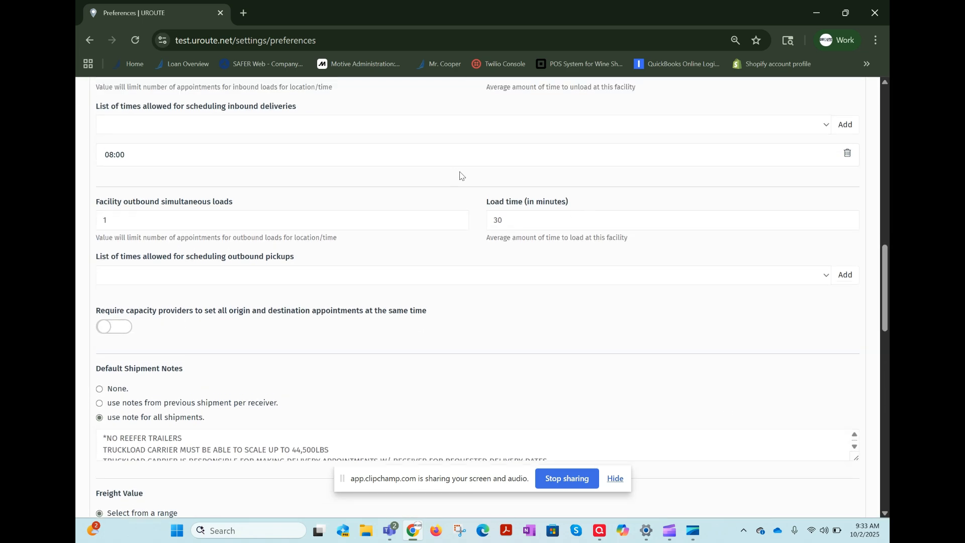
pyautogui.click(470, 125)
pyautogui.scroll(-3, 413, 304)
pyautogui.scroll(-5, 413, 304)
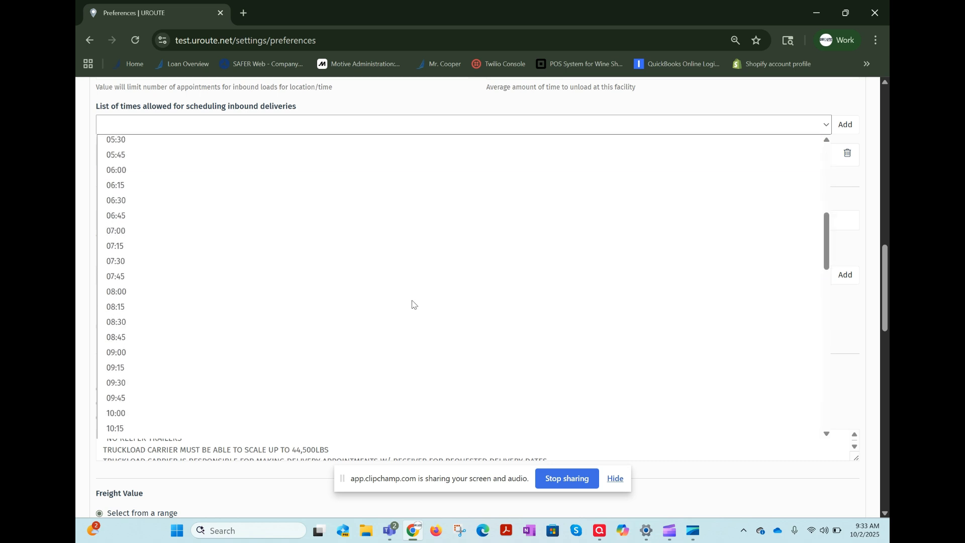
pyautogui.click(154, 288)
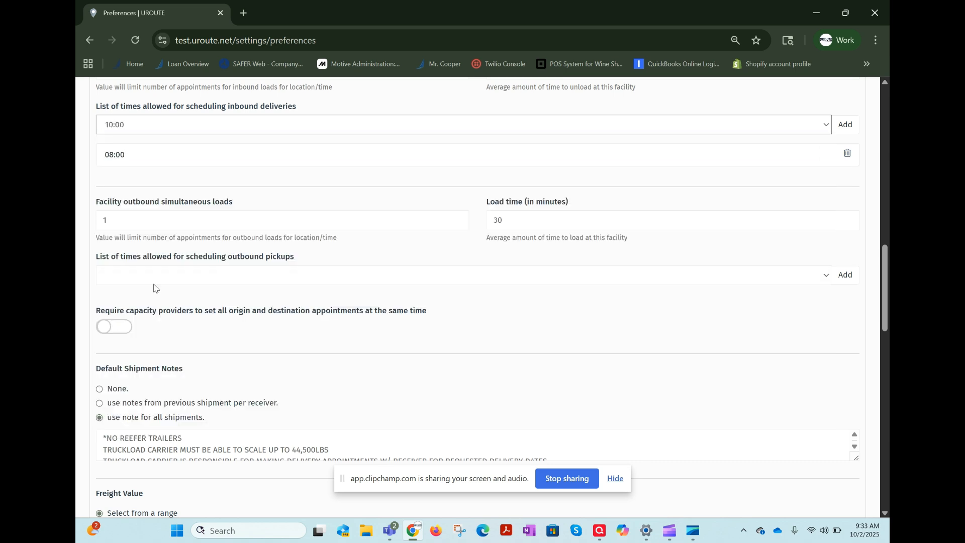
pyautogui.click(856, 130)
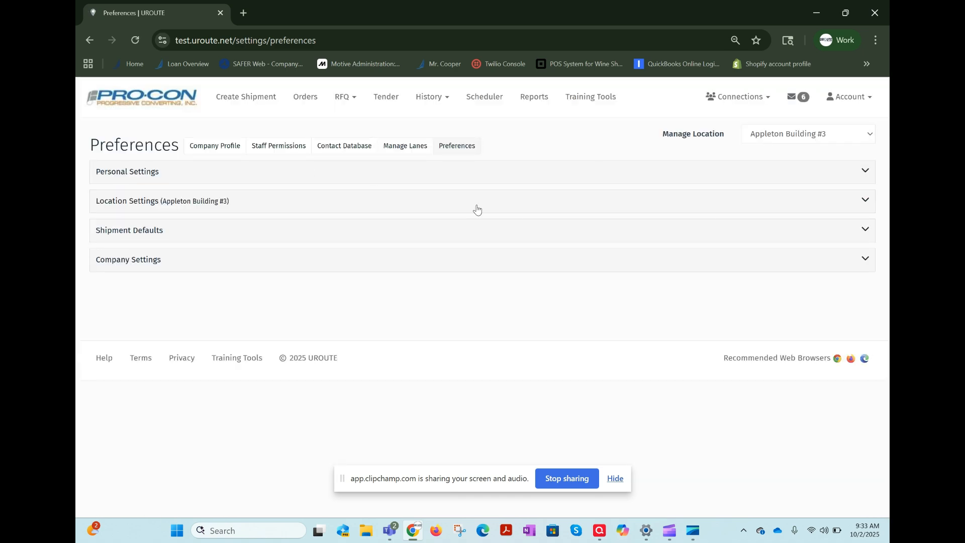
# Reopen the Location Settings and review the allowed inbound times, outbound simultaneous loads, load time and outbound pickup times.
pyautogui.click(865, 202)
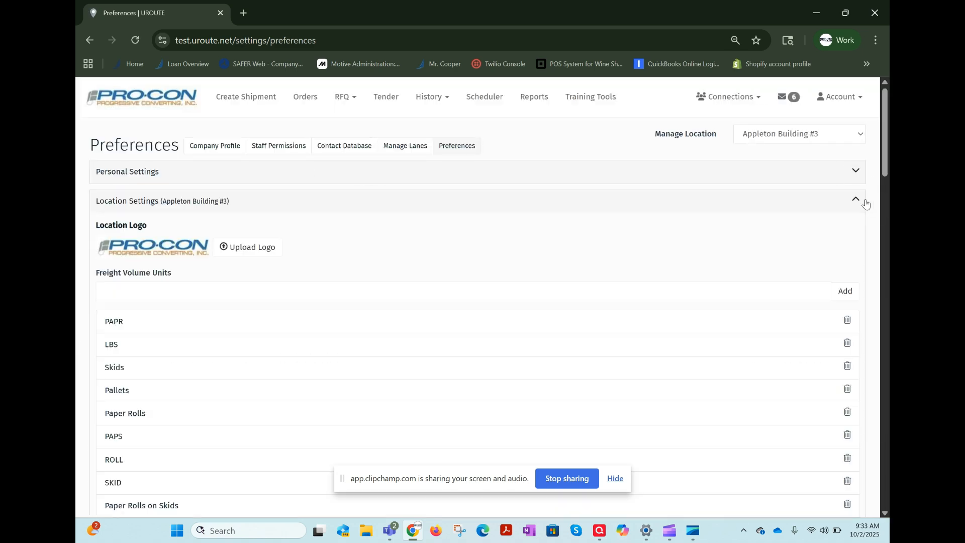
pyautogui.scroll(-15, 798, 371)
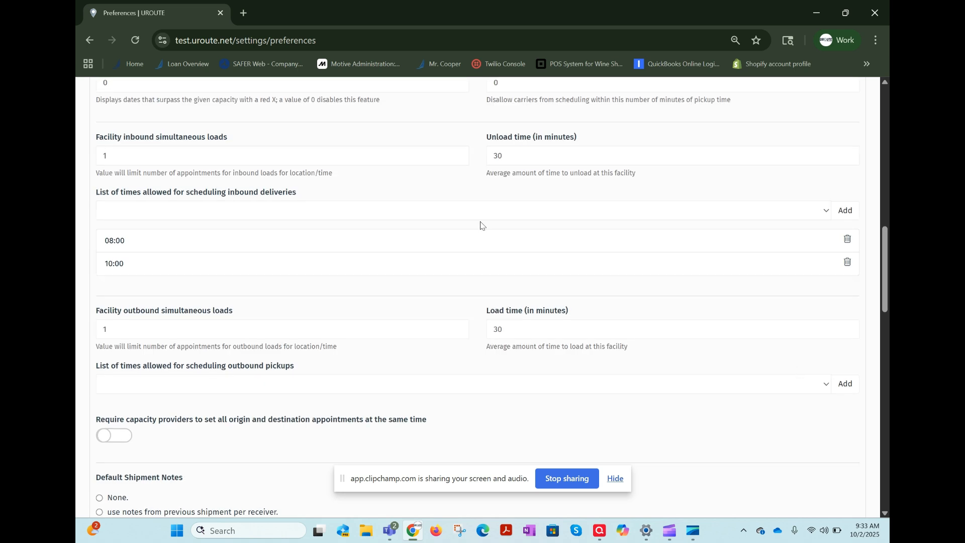
pyautogui.scroll(-1, 461, 251)
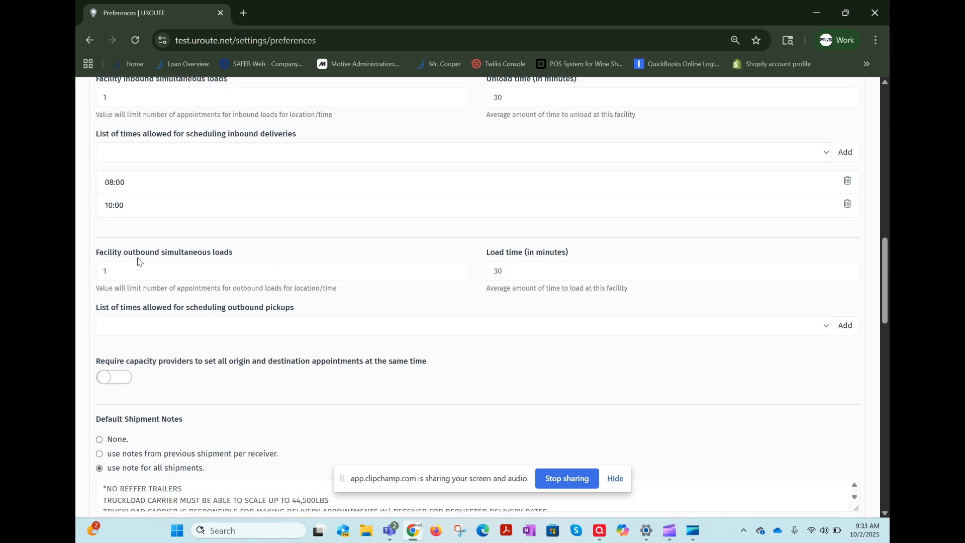
pyautogui.click(207, 271)
pyautogui.click(608, 268)
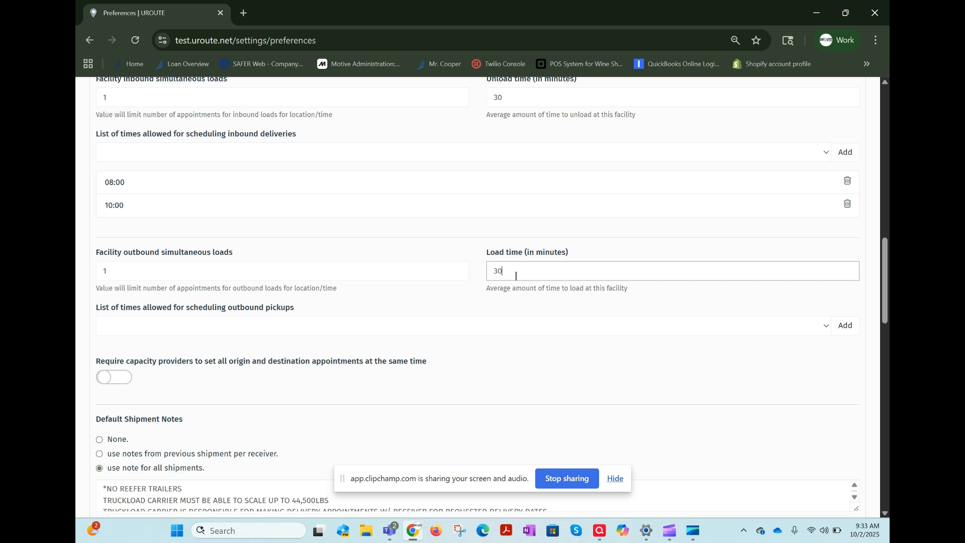
pyautogui.rightClick(397, 327)
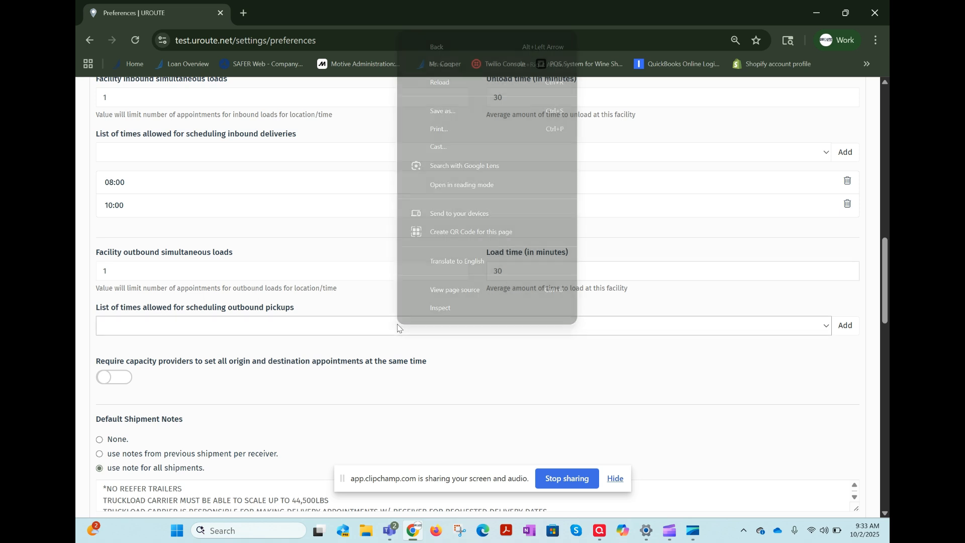
pyautogui.click(152, 161)
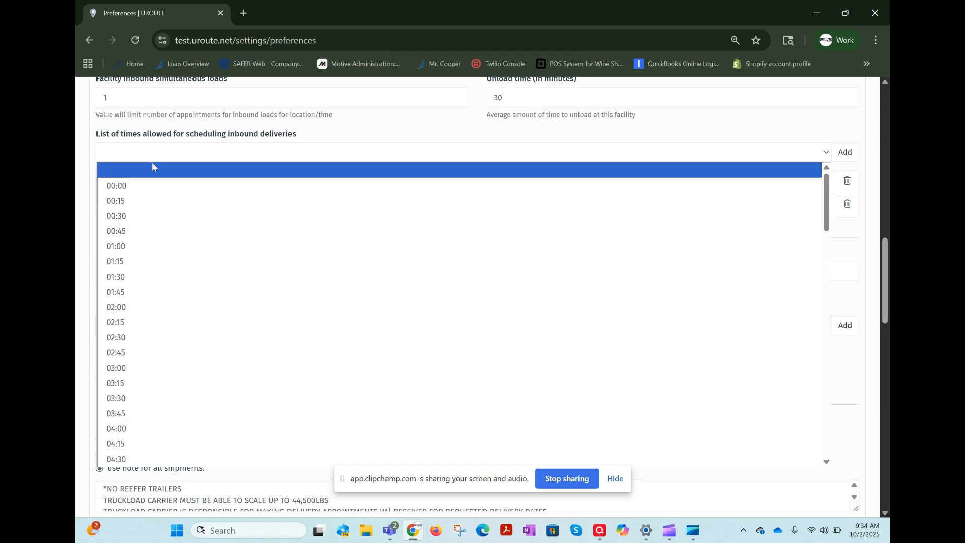
pyautogui.click(89, 167)
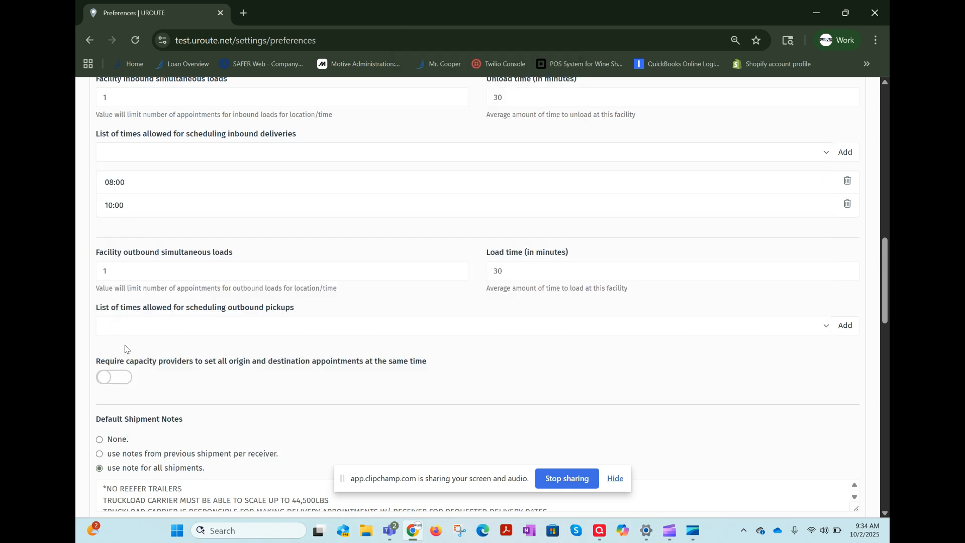
pyautogui.scroll(-1, 173, 360)
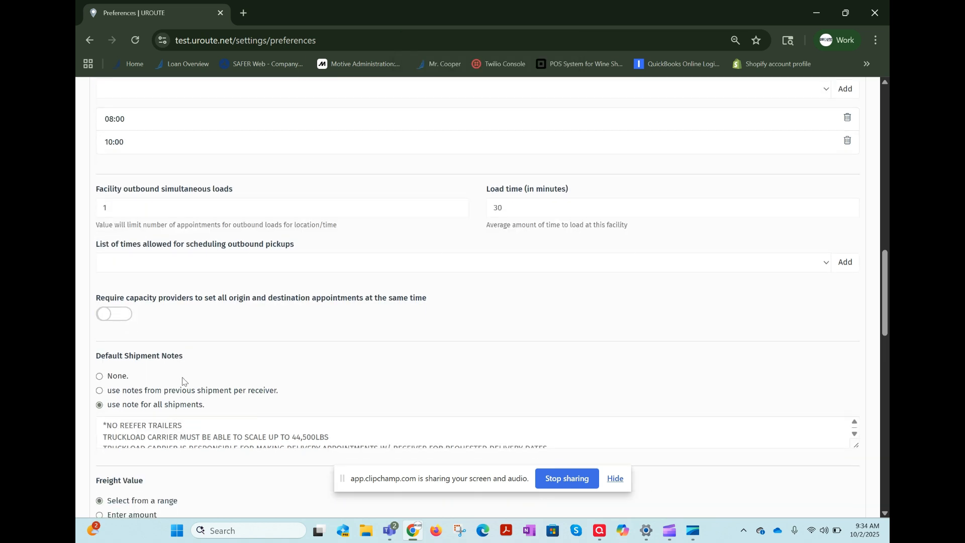
# Try the switch that requires capacity providers to set all origin and destination appointments at the same time.
pyautogui.click(127, 312)
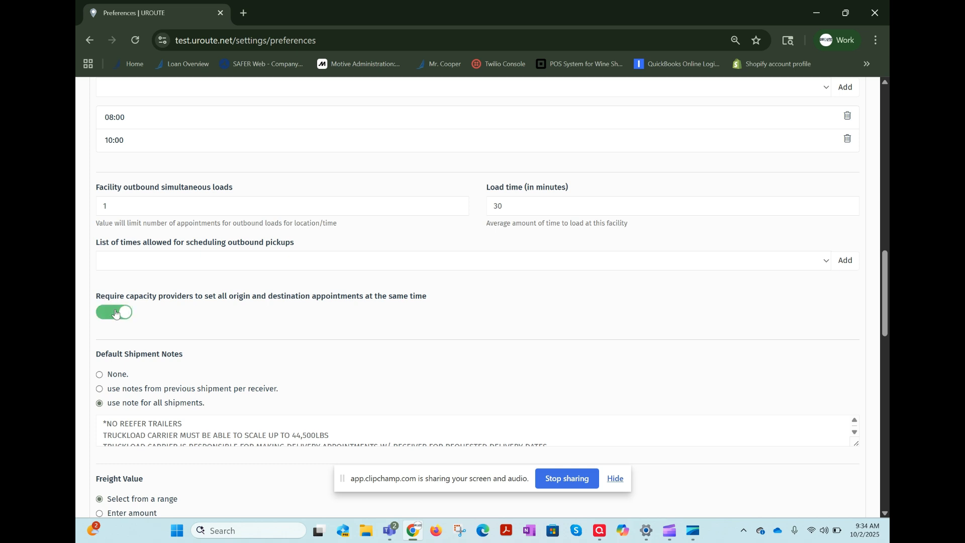
pyautogui.click(127, 313)
pyautogui.click(127, 313)
pyautogui.click(102, 314)
# Save the Location Settings for Appleton Building #3.
pyautogui.scroll(-15, 669, 361)
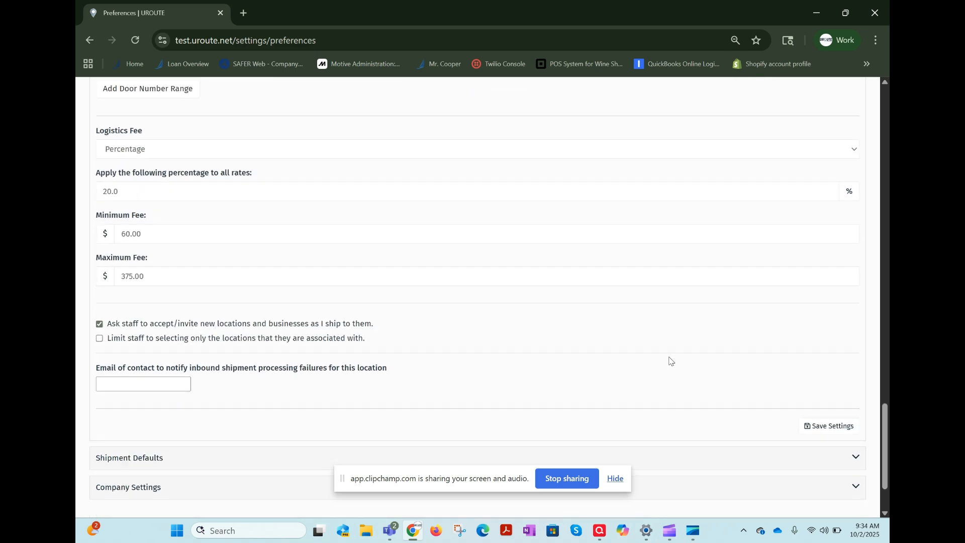
pyautogui.scroll(-2, 670, 361)
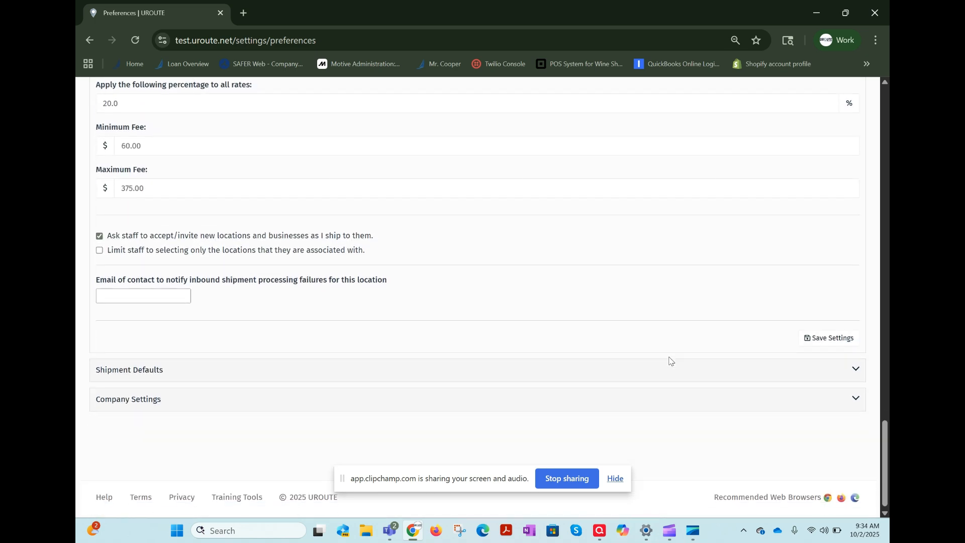
pyautogui.click(851, 339)
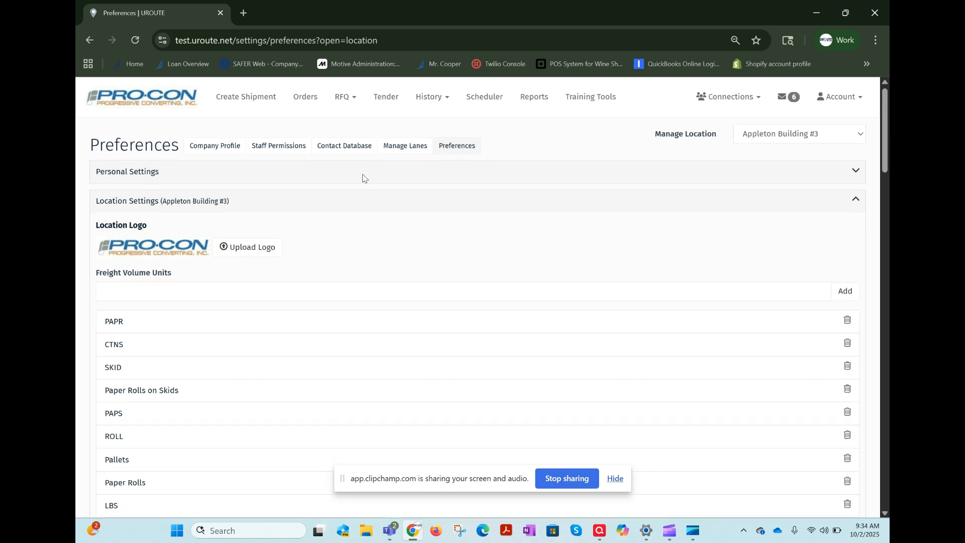
# Go to the dashboard, open the Scheduler and check which locations can be displayed.
pyautogui.click(151, 101)
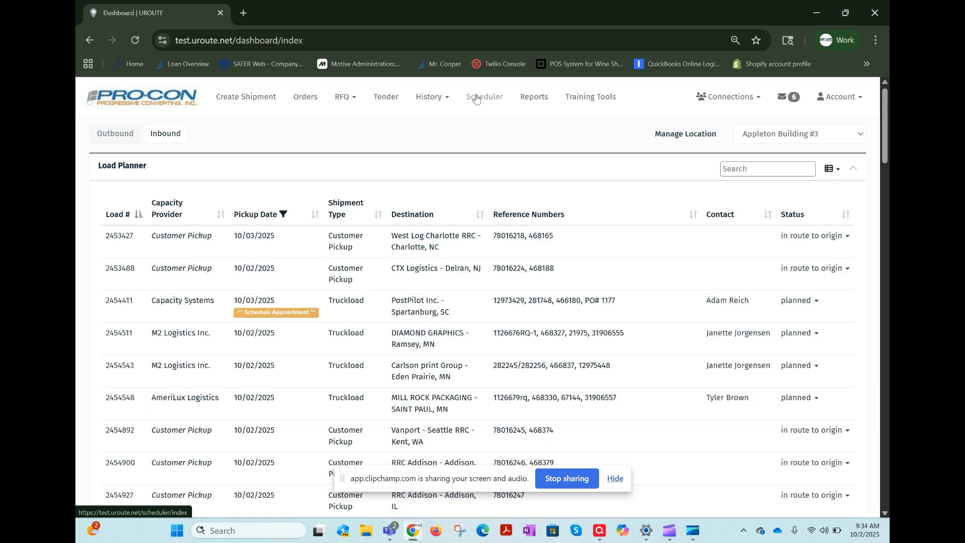
pyautogui.click(477, 99)
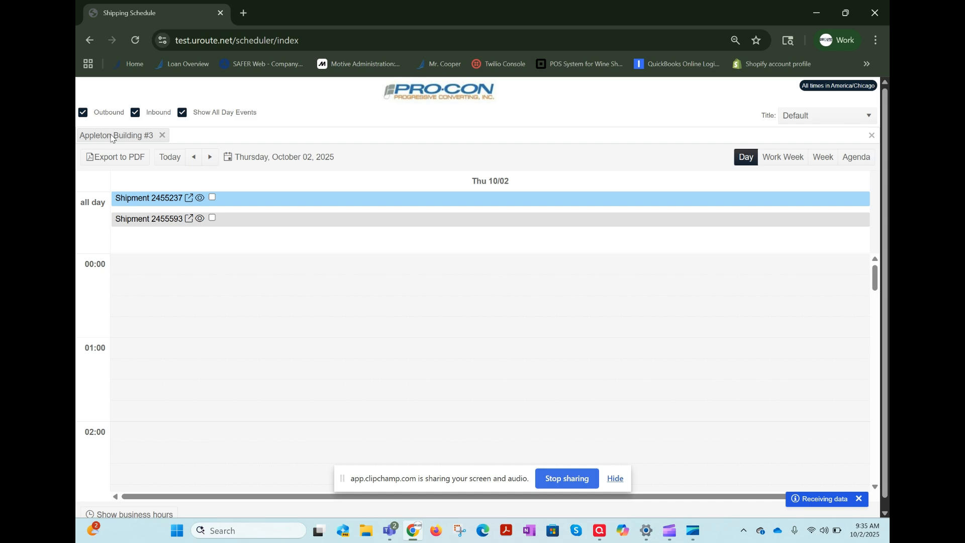
pyautogui.click(213, 132)
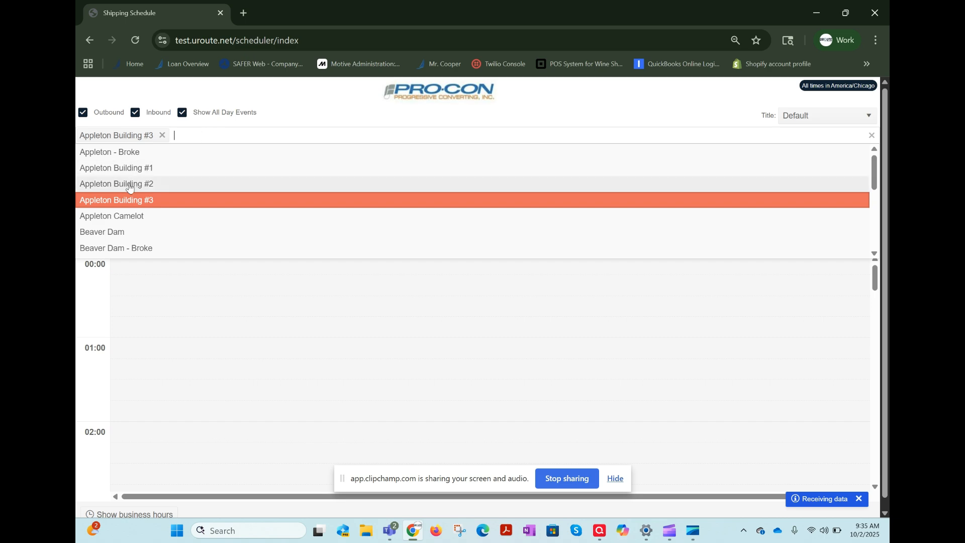
pyautogui.click(308, 111)
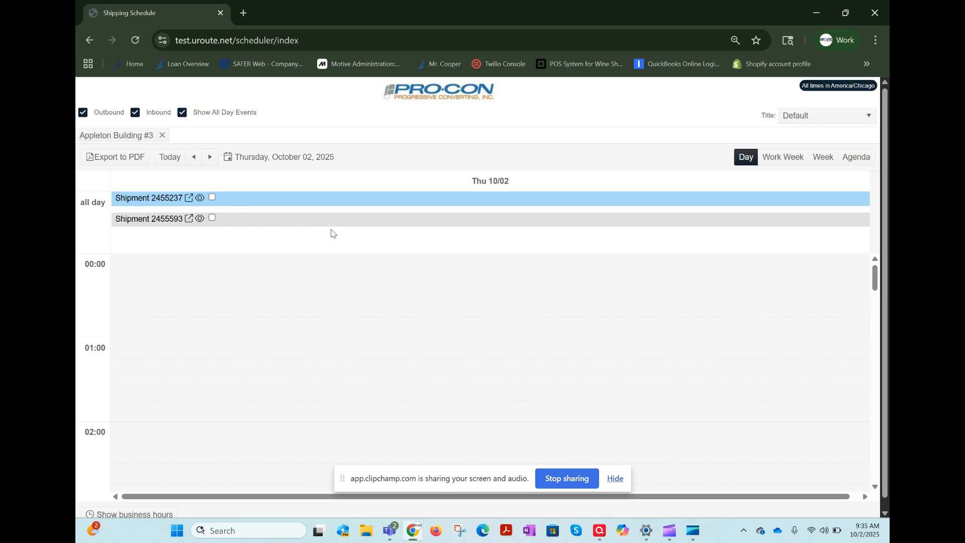
# Examine the inbound and outbound appointments at Appleton Building #3 across the day on October 02, 2025.
pyautogui.scroll(-1, 334, 299)
pyautogui.scroll(-5, 334, 299)
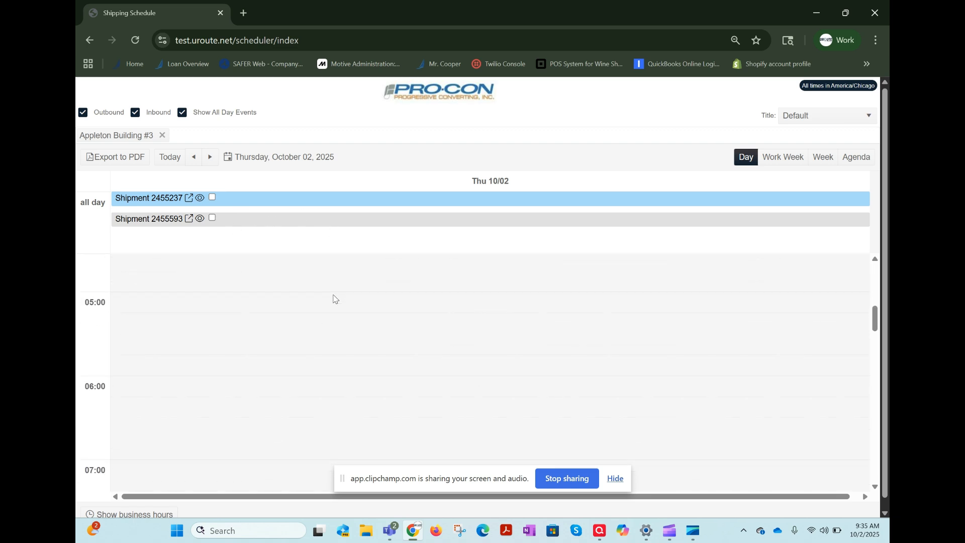
pyautogui.scroll(-4, 334, 299)
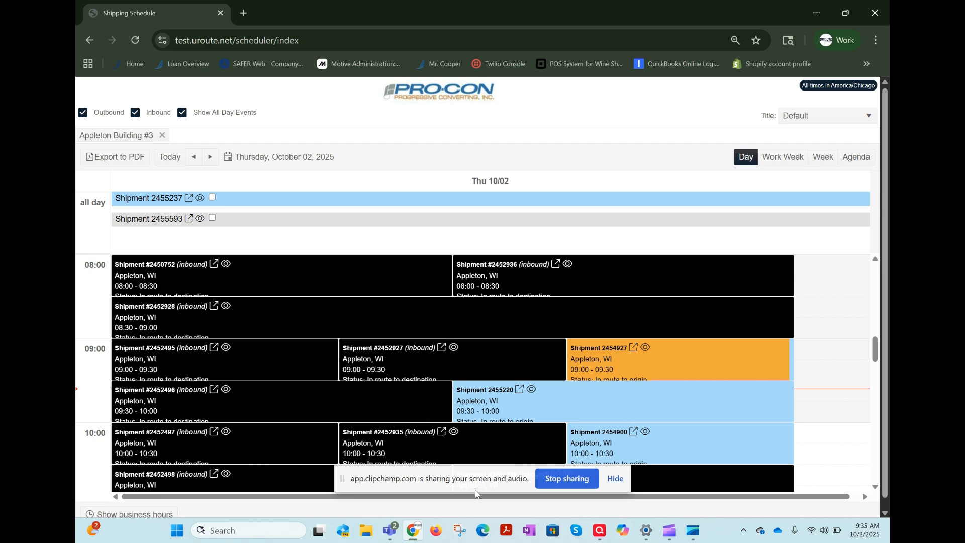
pyautogui.scroll(-5, 496, 393)
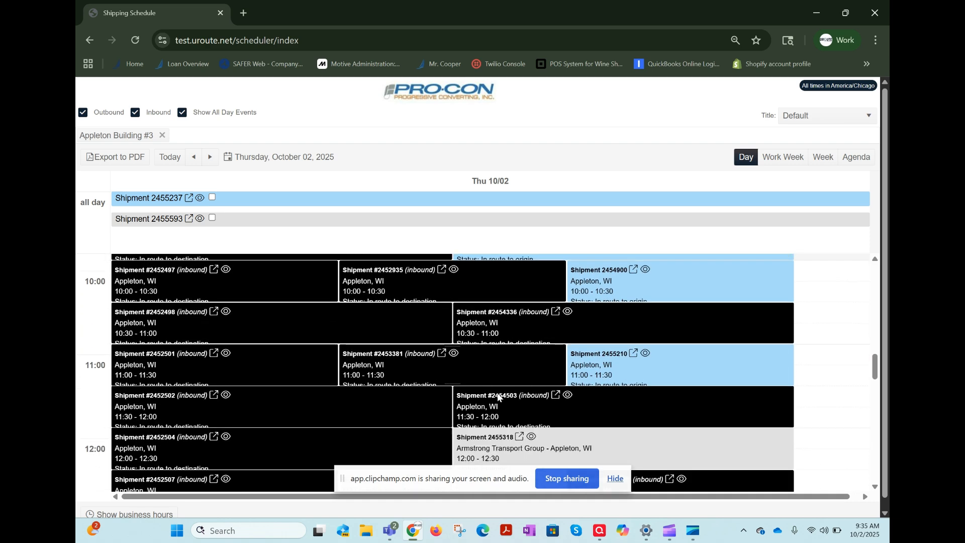
pyautogui.scroll(5, 498, 396)
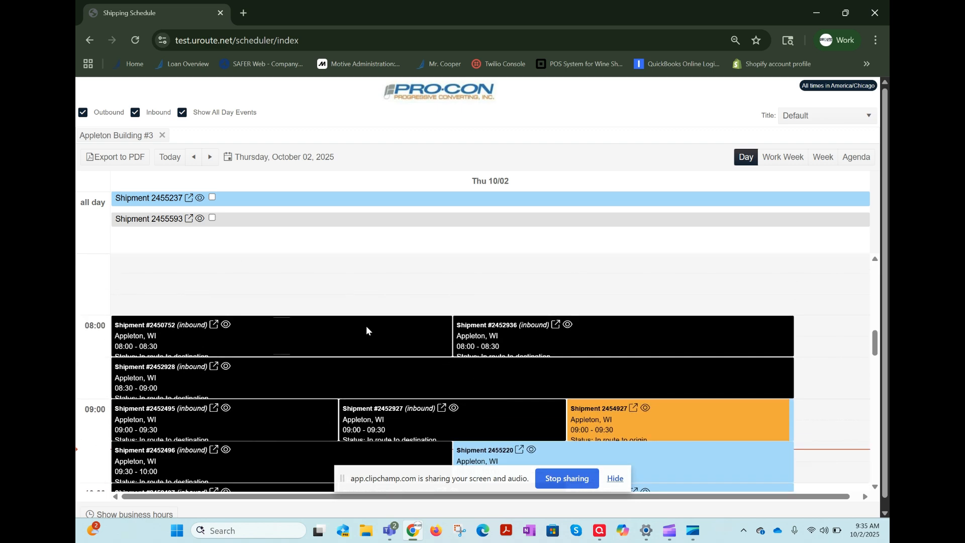
pyautogui.scroll(-2, 367, 327)
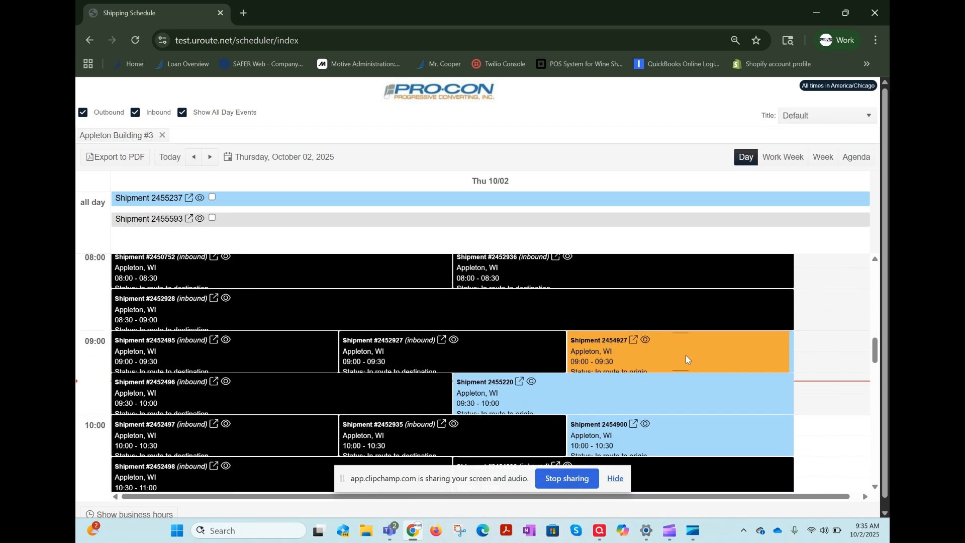
pyautogui.scroll(-8, 719, 360)
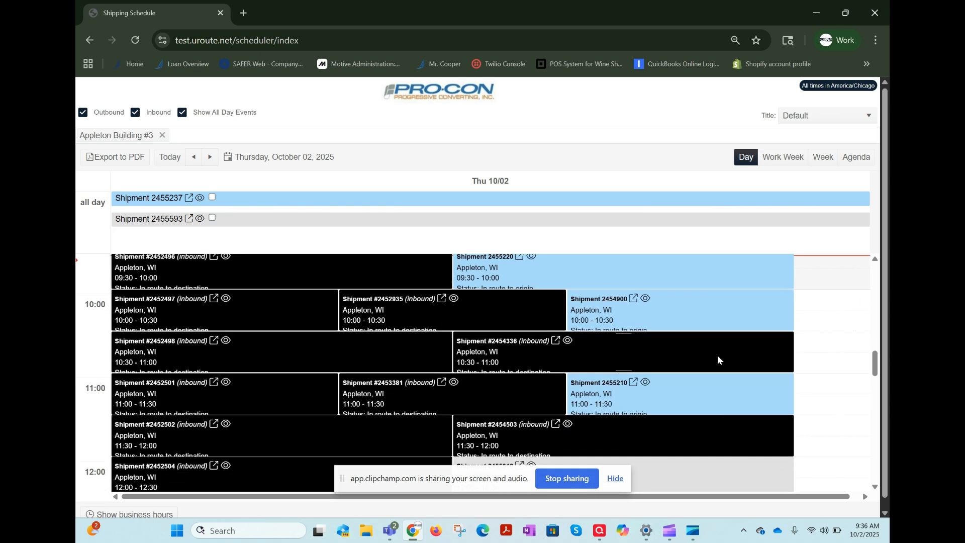
pyautogui.scroll(-3, 719, 360)
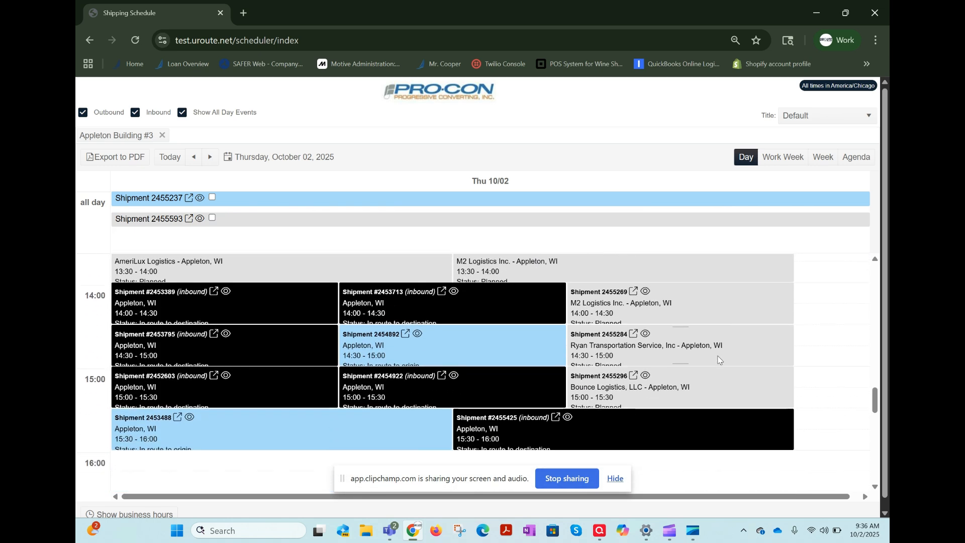
pyautogui.scroll(7, 717, 356)
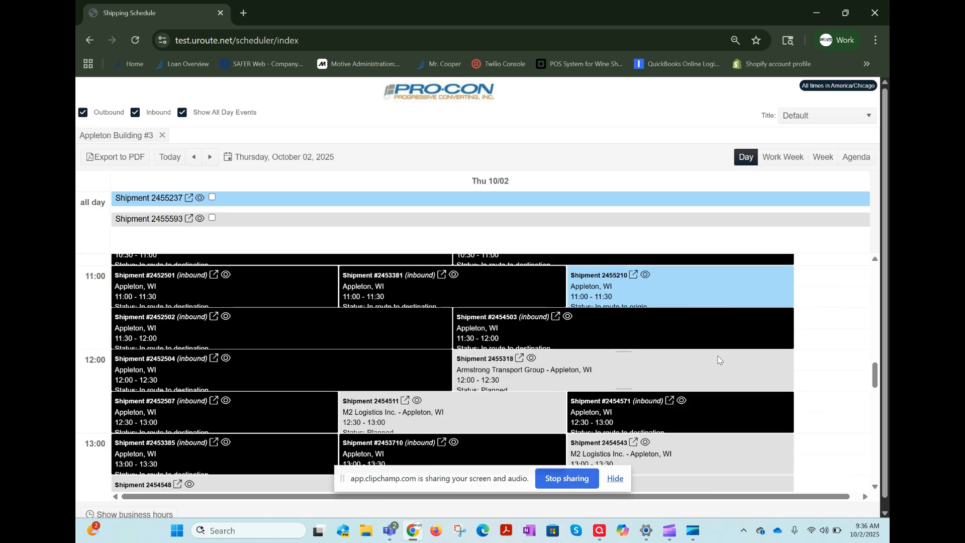
# Inspect the event details and event type of the 12:00 Armstrong Transport Group shipment, and close the event without saving.
pyautogui.doubleClick(573, 364)
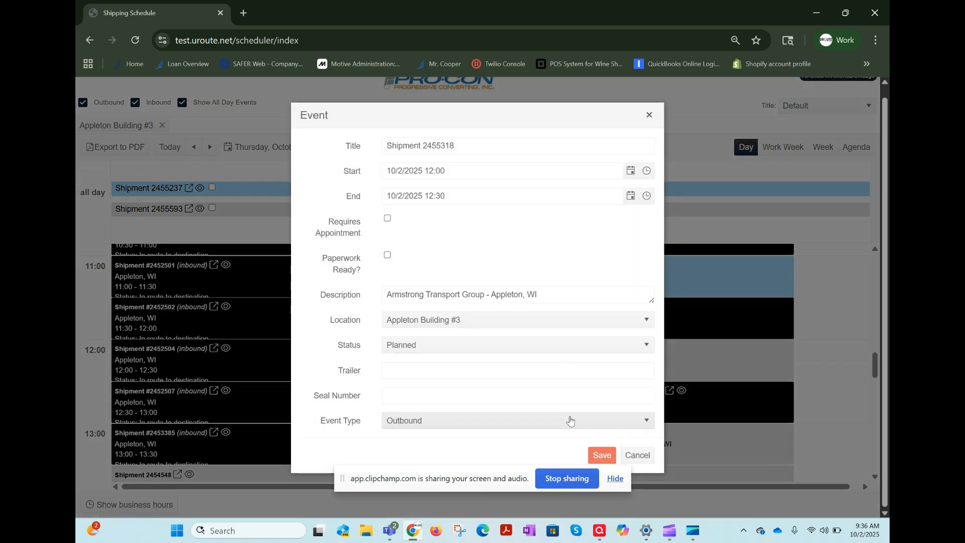
pyautogui.click(570, 421)
pyautogui.click(571, 421)
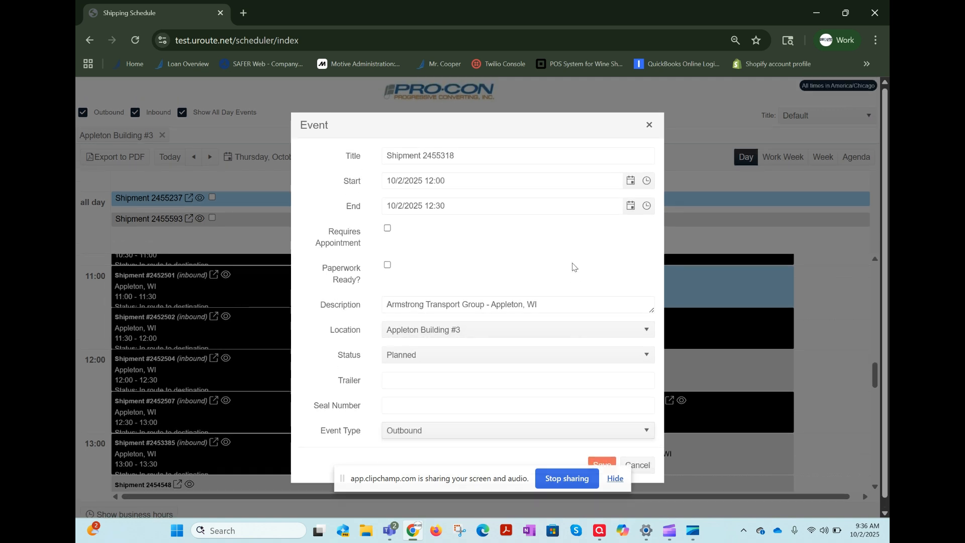
pyautogui.click(652, 119)
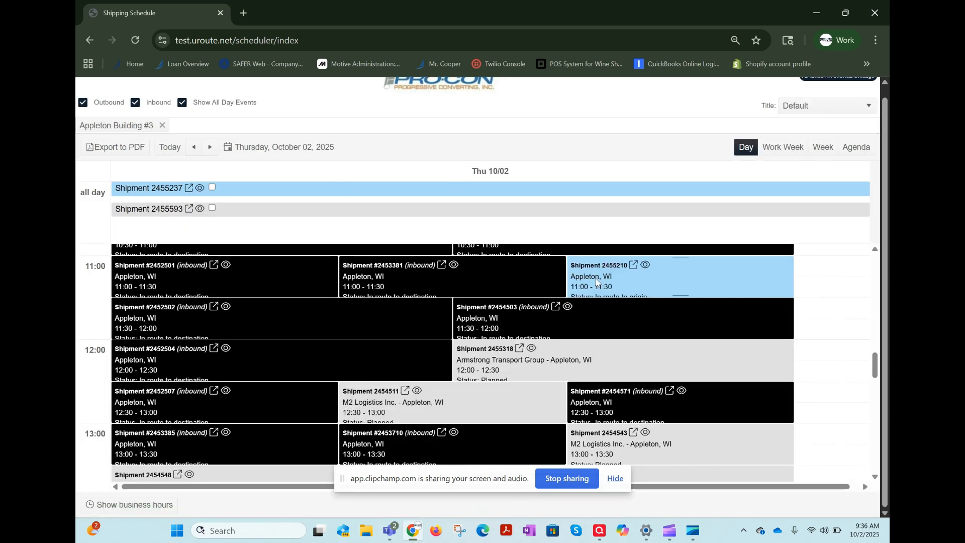
# Open the 11:00 outbound shipment's event details, review the available status options and close the event without saving.
pyautogui.doubleClick(639, 283)
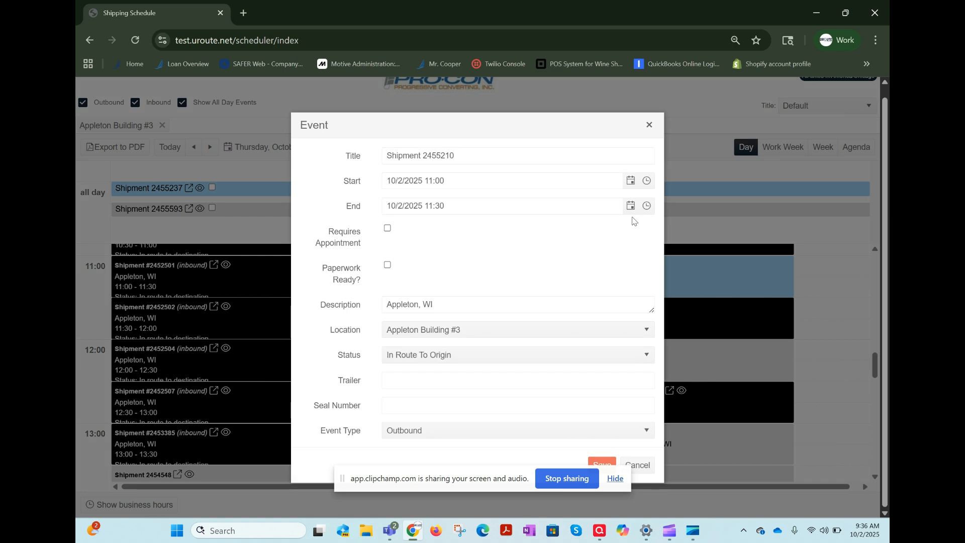
pyautogui.click(495, 361)
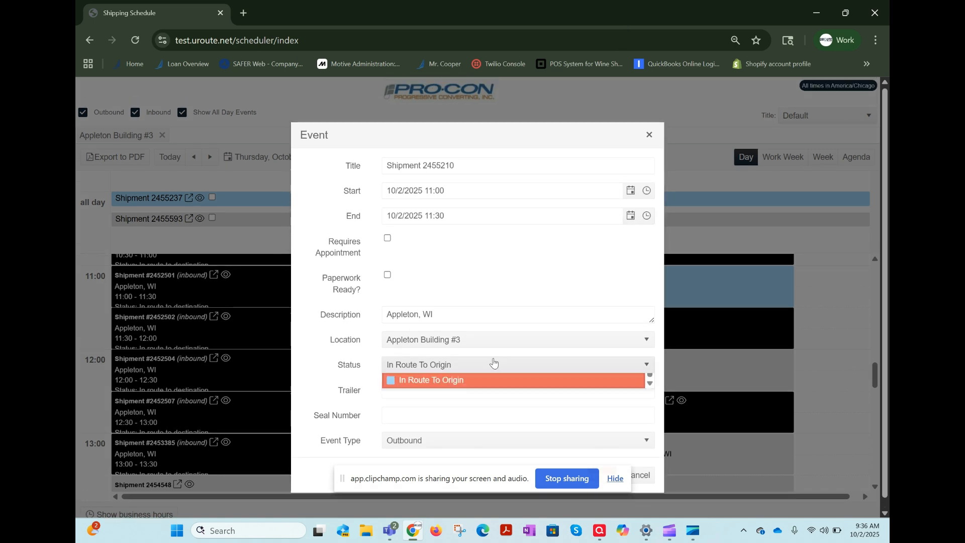
pyautogui.scroll(-2, 501, 431)
pyautogui.scroll(2, 502, 431)
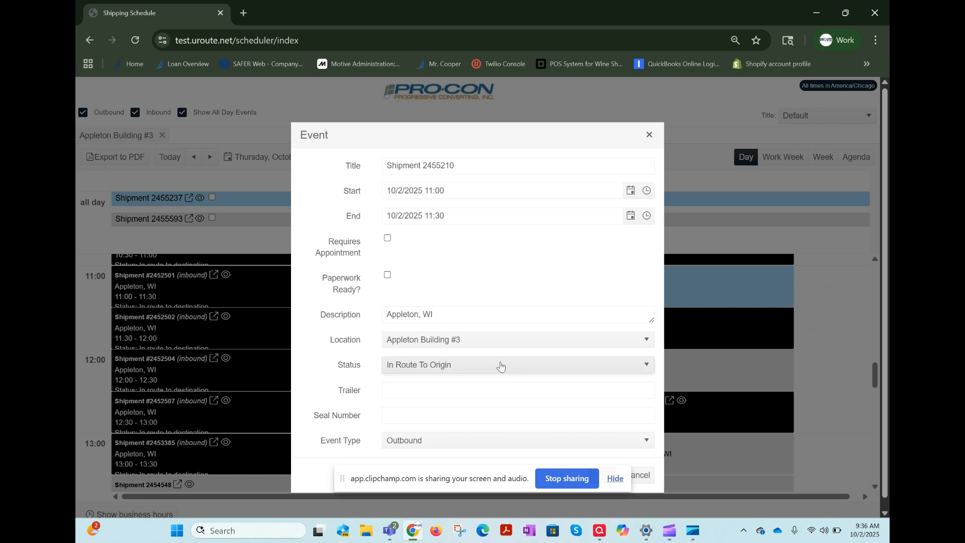
pyautogui.click(501, 366)
pyautogui.scroll(-2, 468, 431)
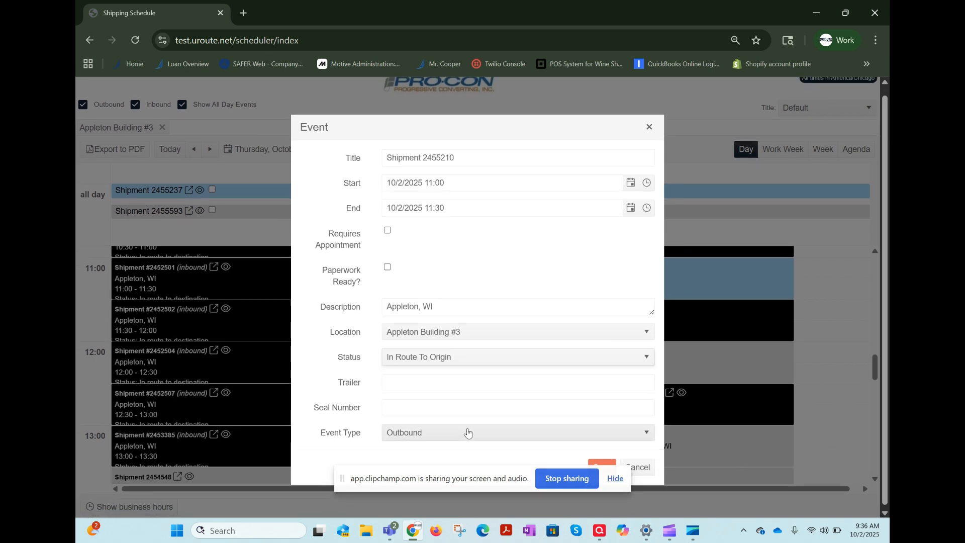
pyautogui.click(478, 358)
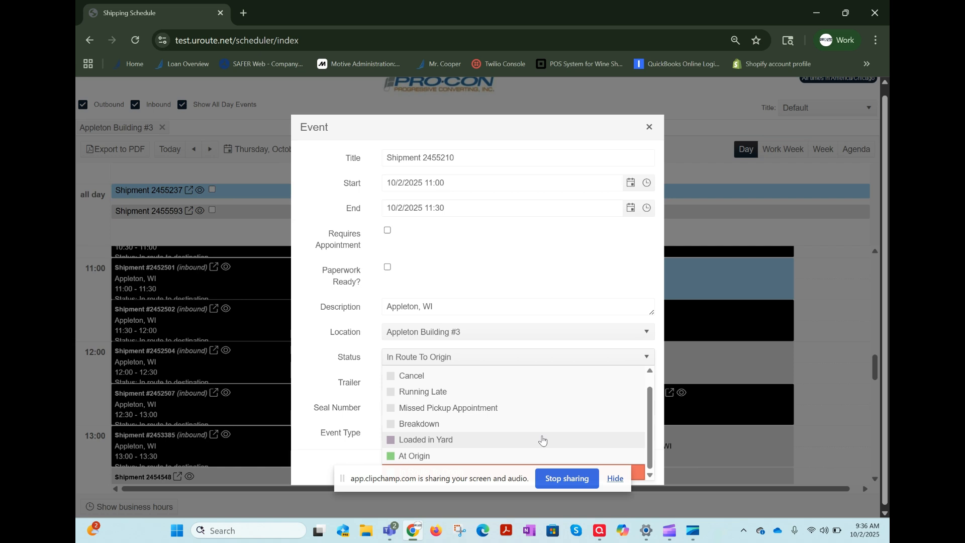
pyautogui.click(615, 479)
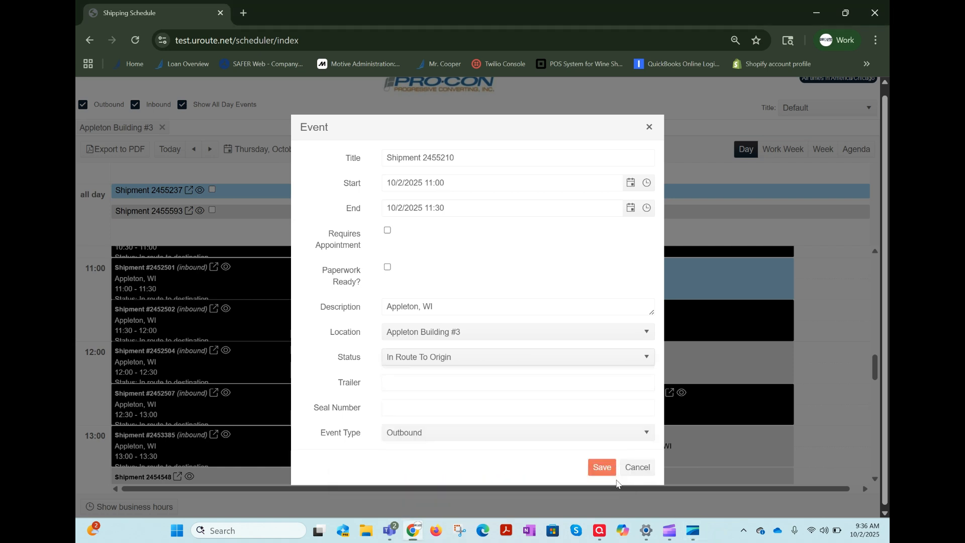
pyautogui.click(644, 358)
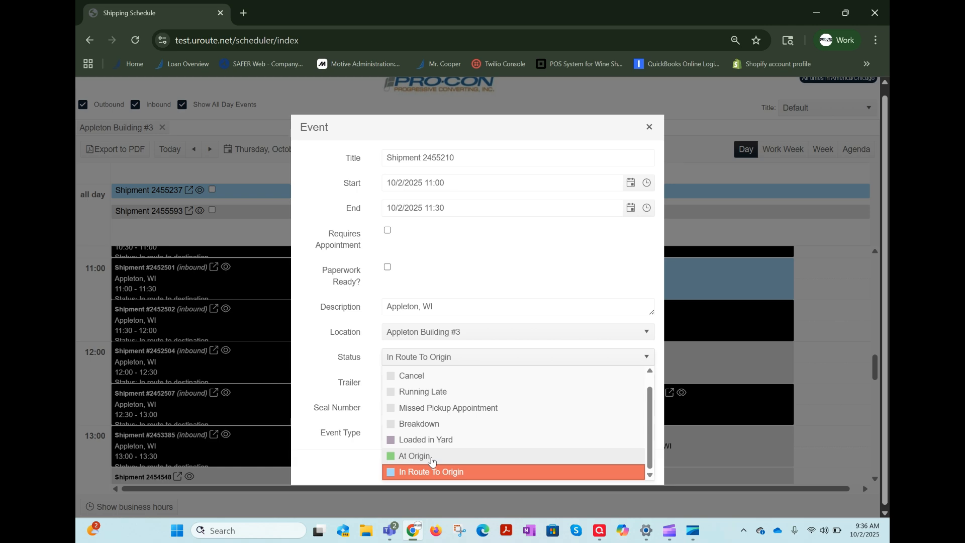
pyautogui.click(649, 127)
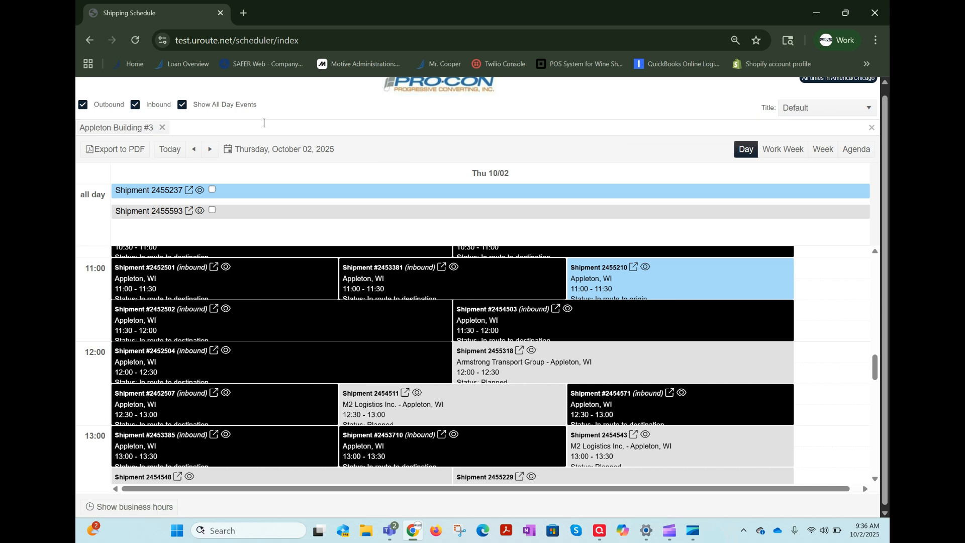
# Add Appleton Building #2 to the displayed locations and compare its appointments for the day with those of Appleton Building #3.
pyautogui.click(239, 128)
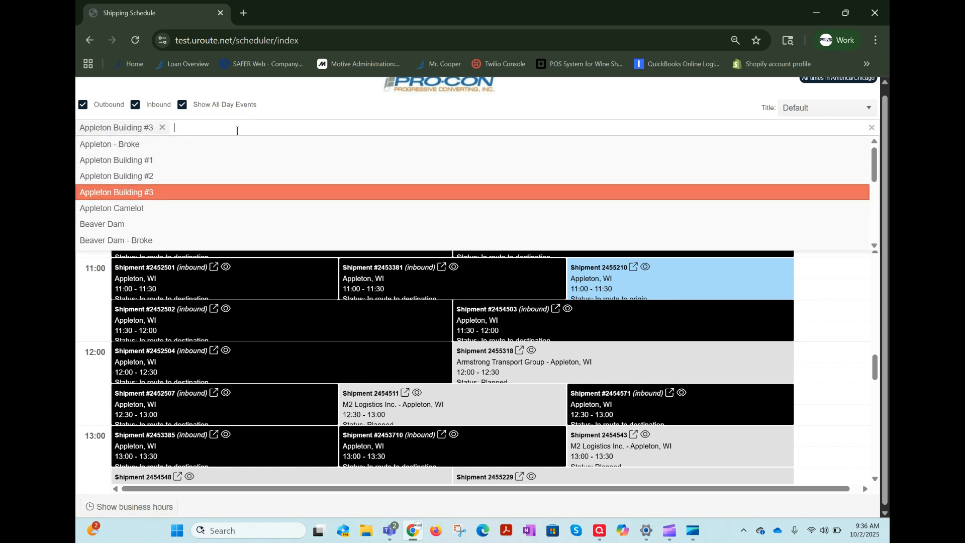
pyautogui.click(147, 177)
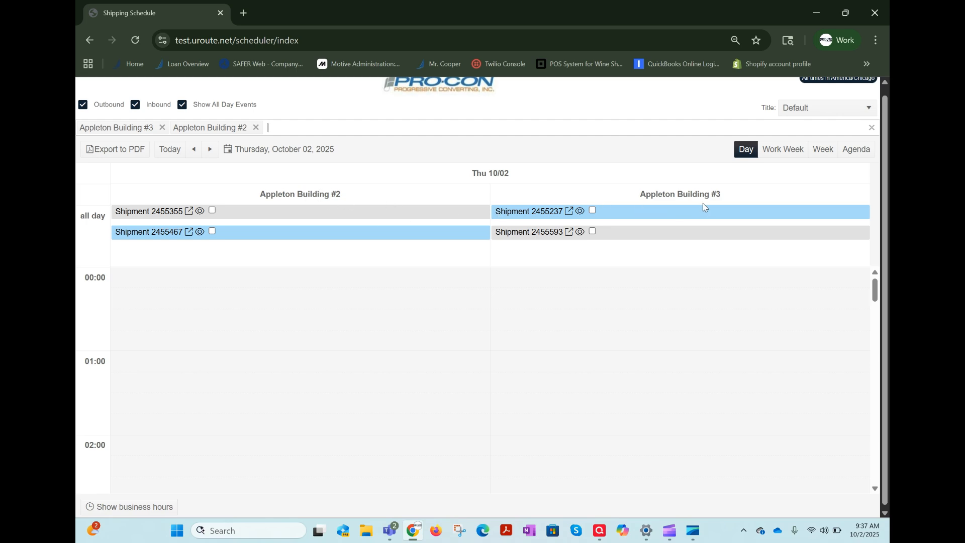
pyautogui.scroll(-9, 684, 324)
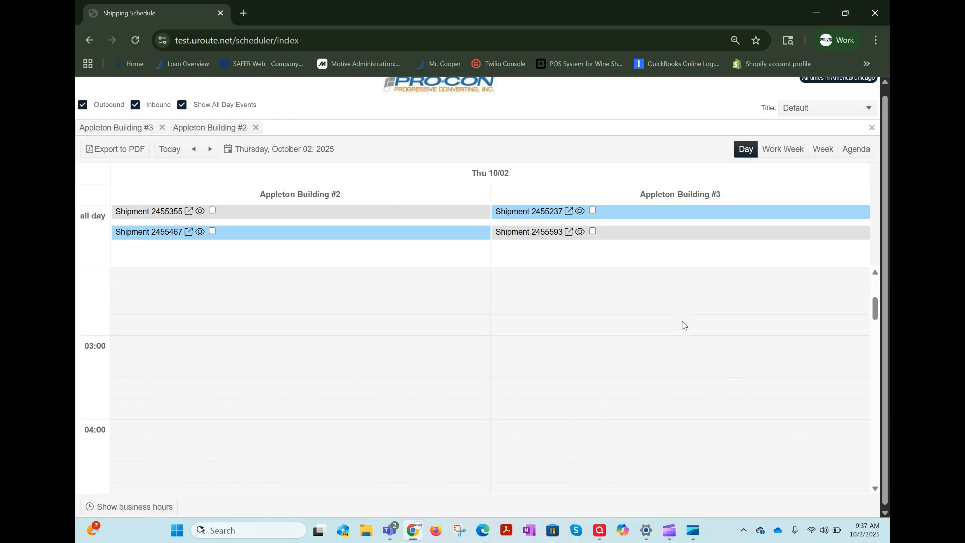
pyautogui.scroll(-5, 684, 324)
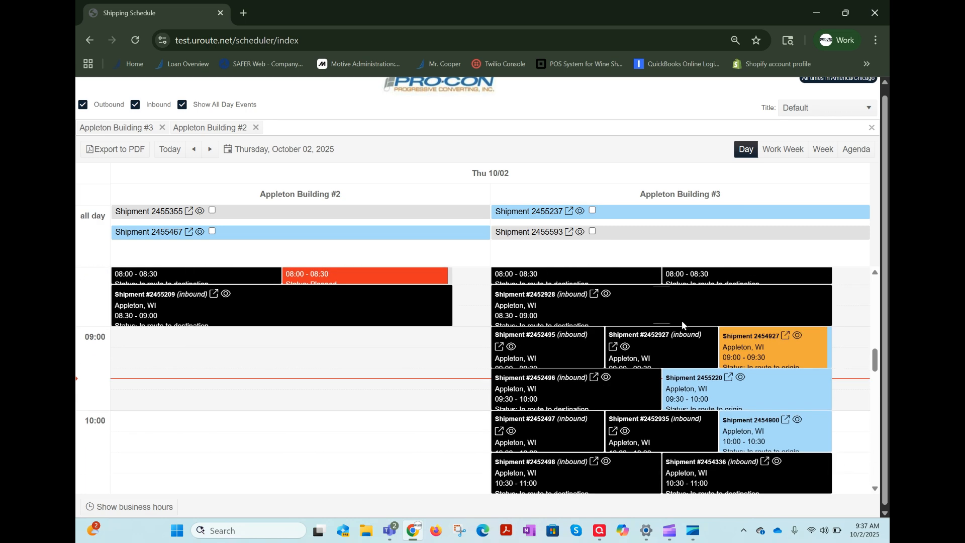
pyautogui.scroll(-5, 637, 433)
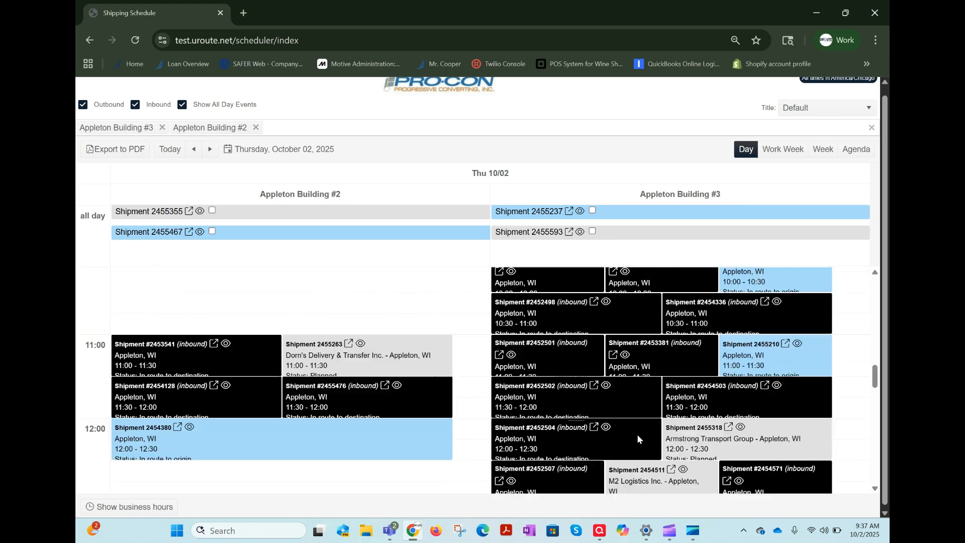
pyautogui.scroll(7, 637, 434)
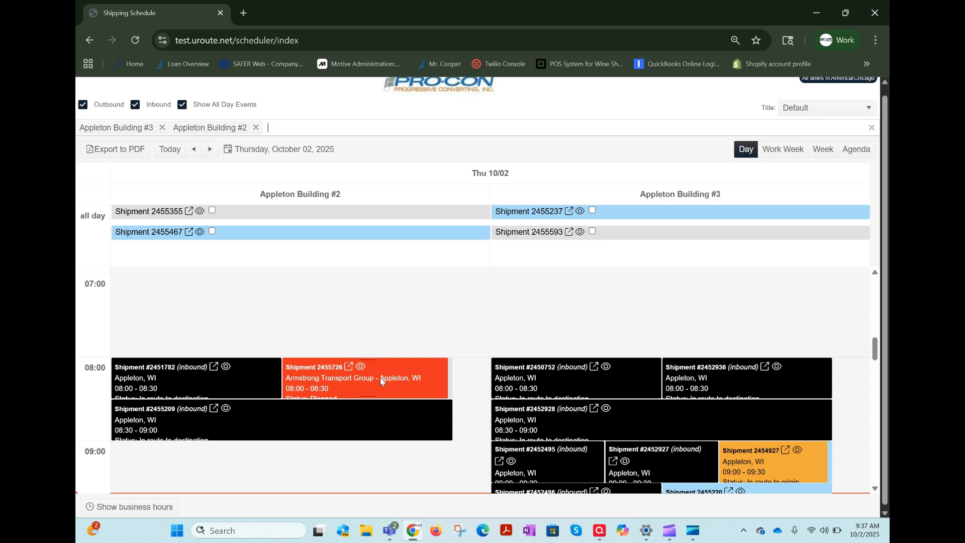
pyautogui.scroll(-5, 635, 407)
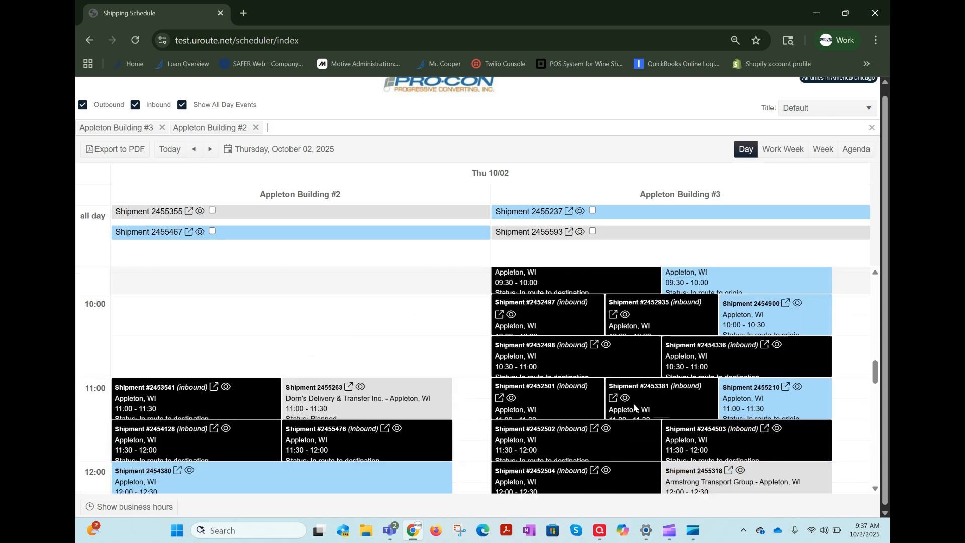
pyautogui.scroll(-7, 635, 407)
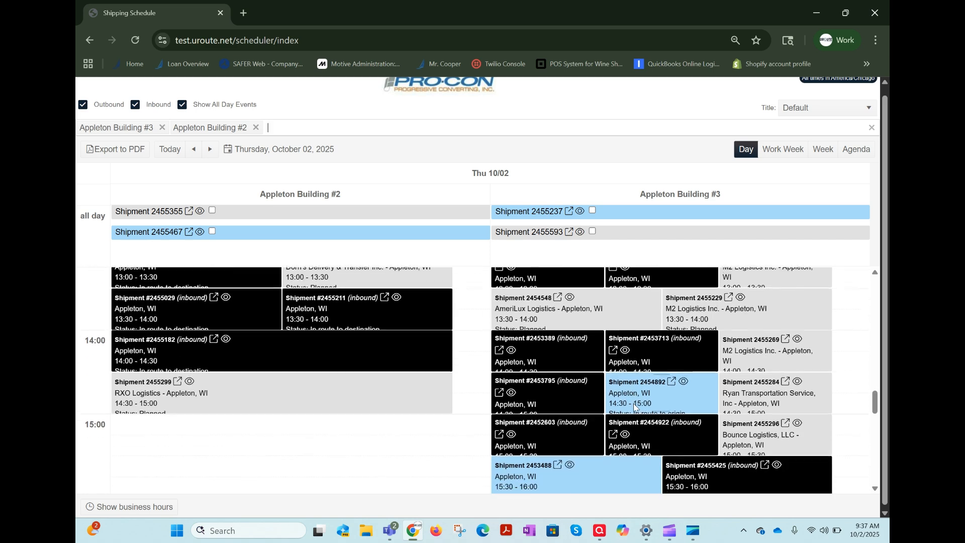
# Remove Appleton Building #3 from the displayed locations and hide inbound shipments, leaving Appleton Building #2's outbound appointments for the day.
pyautogui.scroll(9, 635, 407)
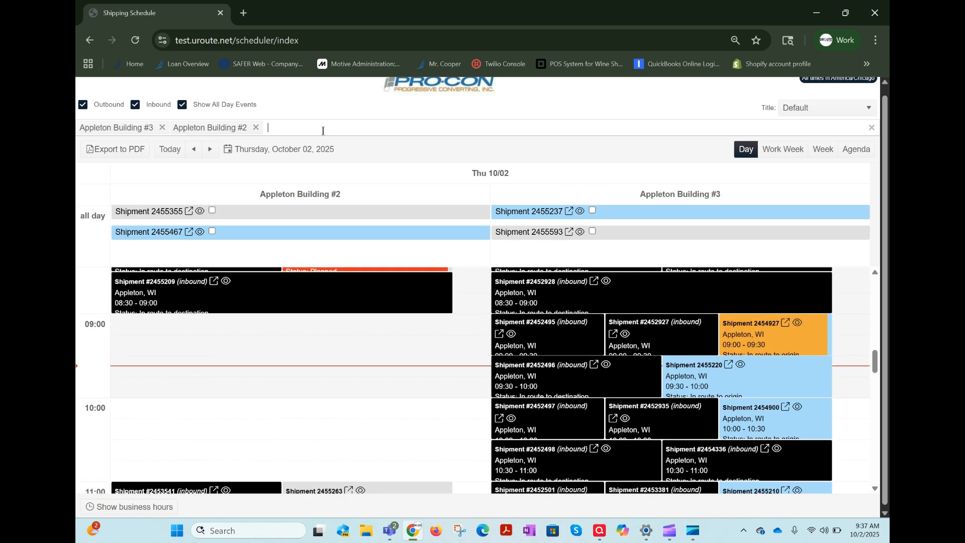
pyautogui.click(162, 128)
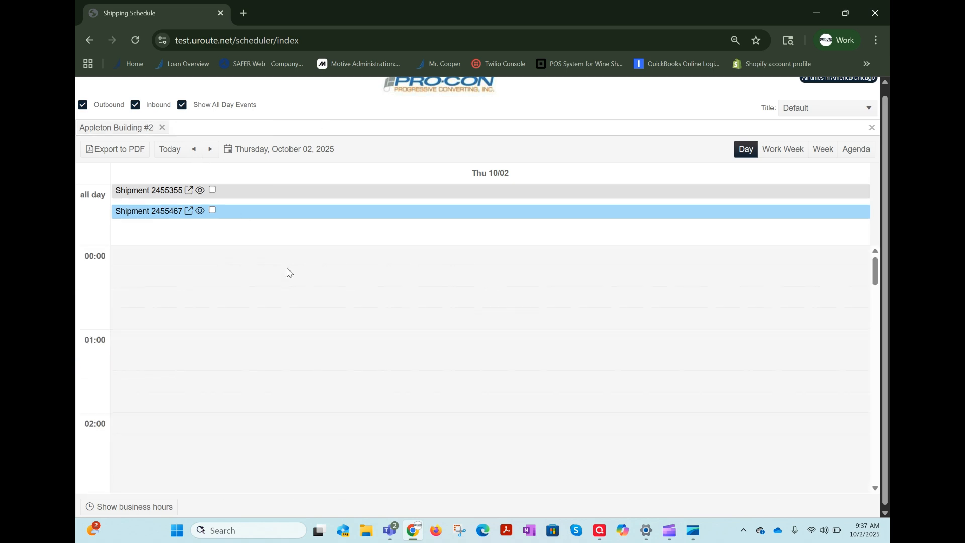
pyautogui.click(206, 133)
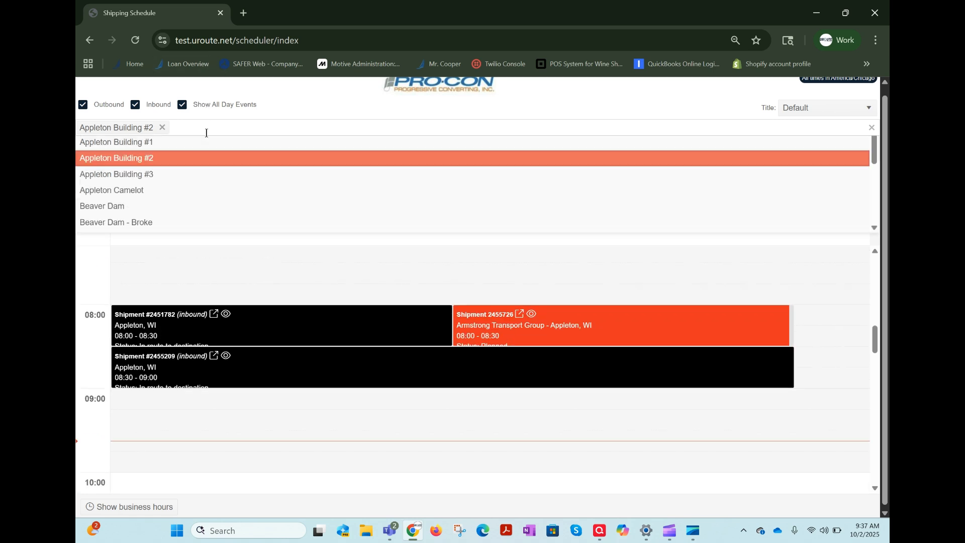
pyautogui.click(135, 106)
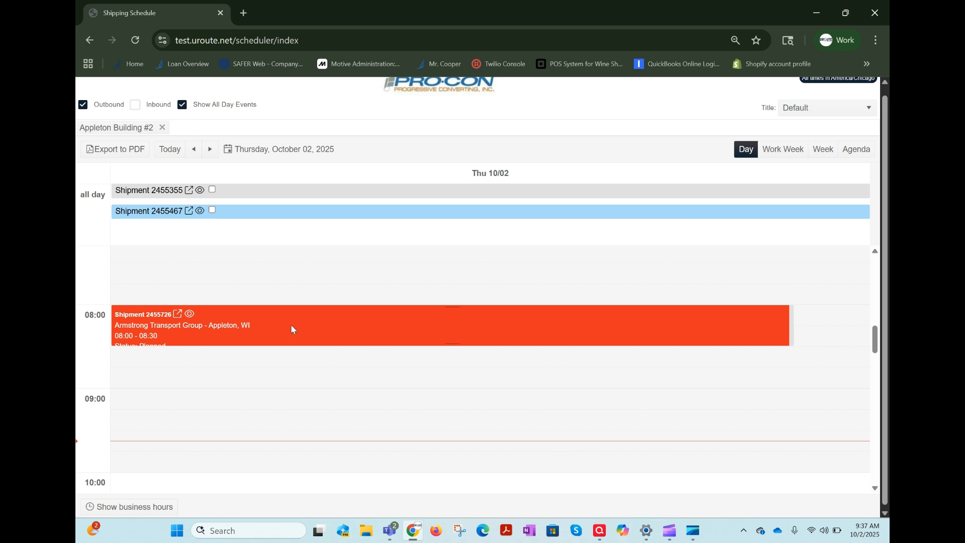
pyautogui.scroll(1, 293, 330)
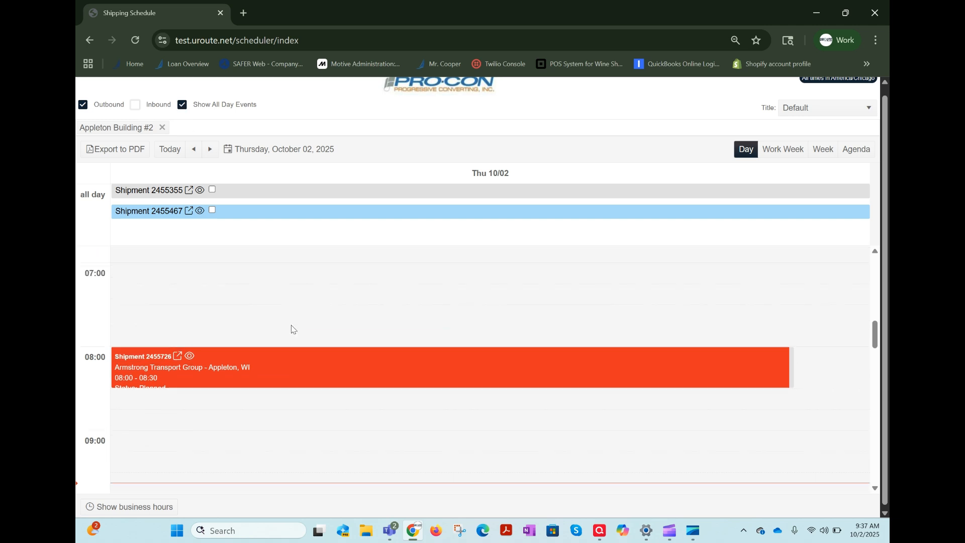
pyautogui.scroll(2, 401, 271)
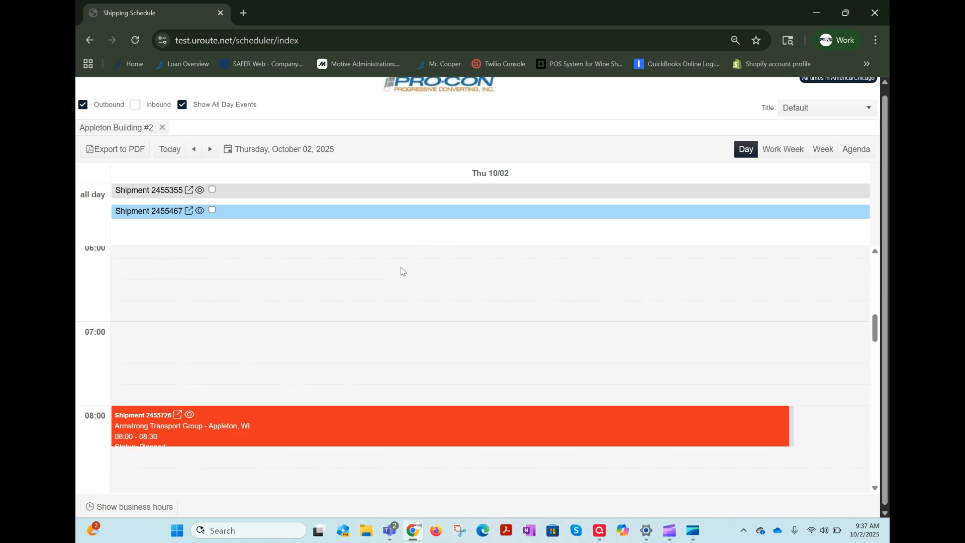
# Start a new shipment from the dashboard, keep the default Truckload basics and proceed to the Origin/Destination stage.
pyautogui.click(440, 94)
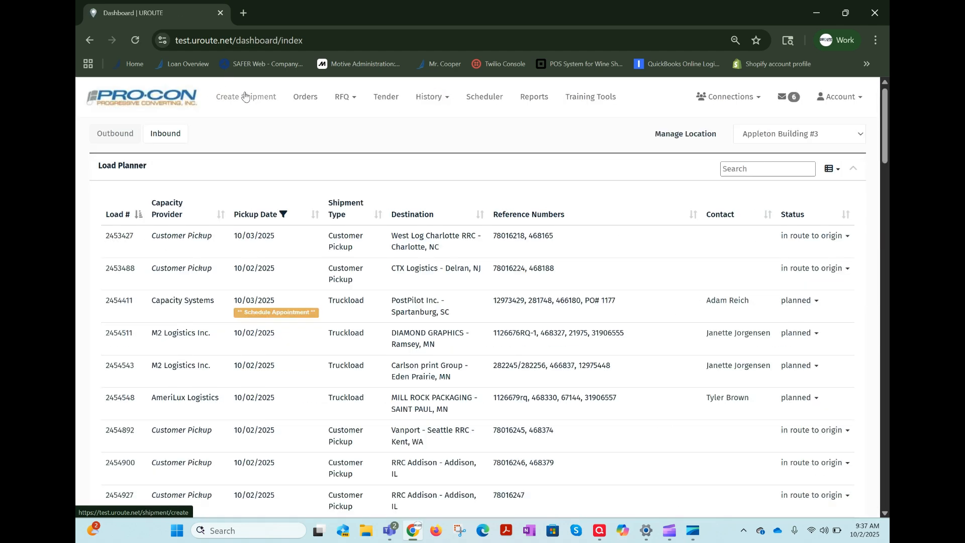
pyautogui.click(245, 96)
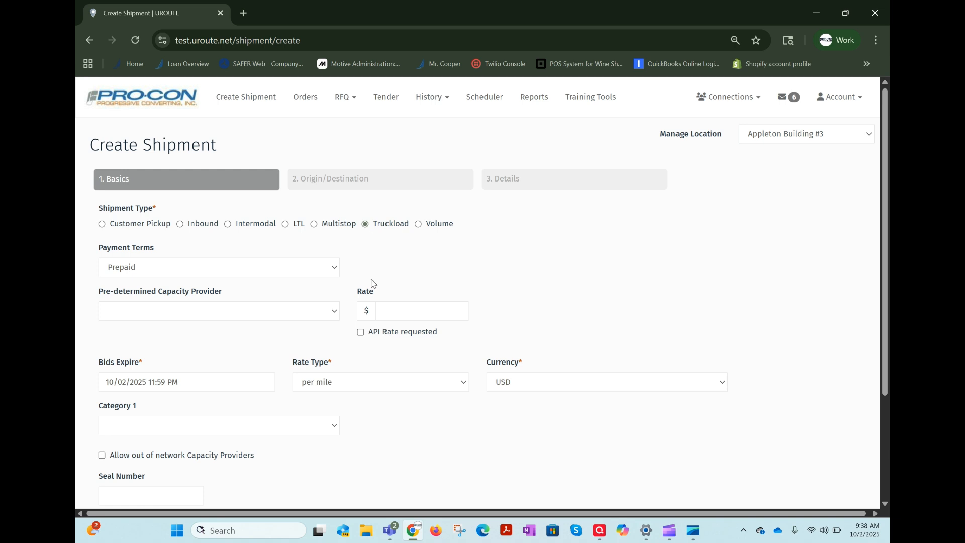
pyautogui.scroll(-1, 374, 306)
pyautogui.scroll(-1, 374, 306)
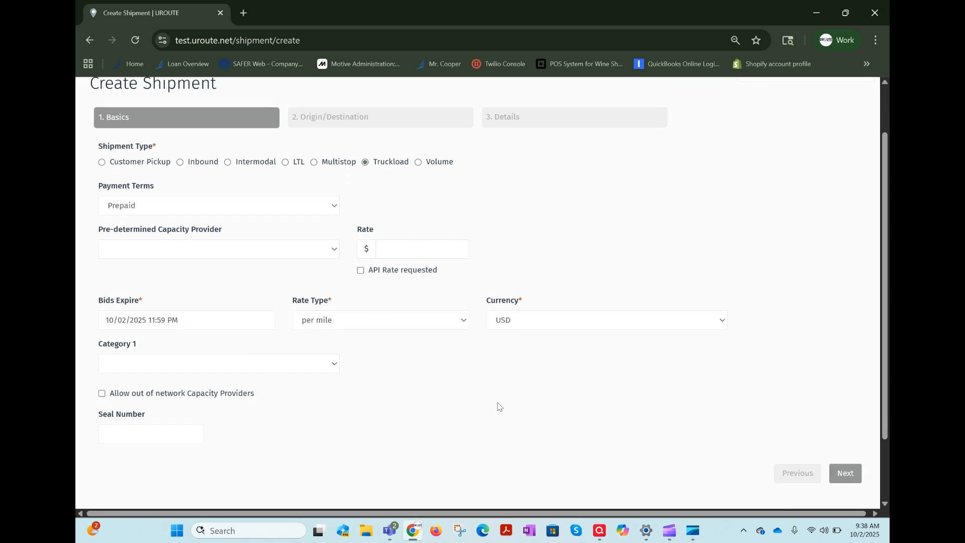
pyautogui.click(847, 475)
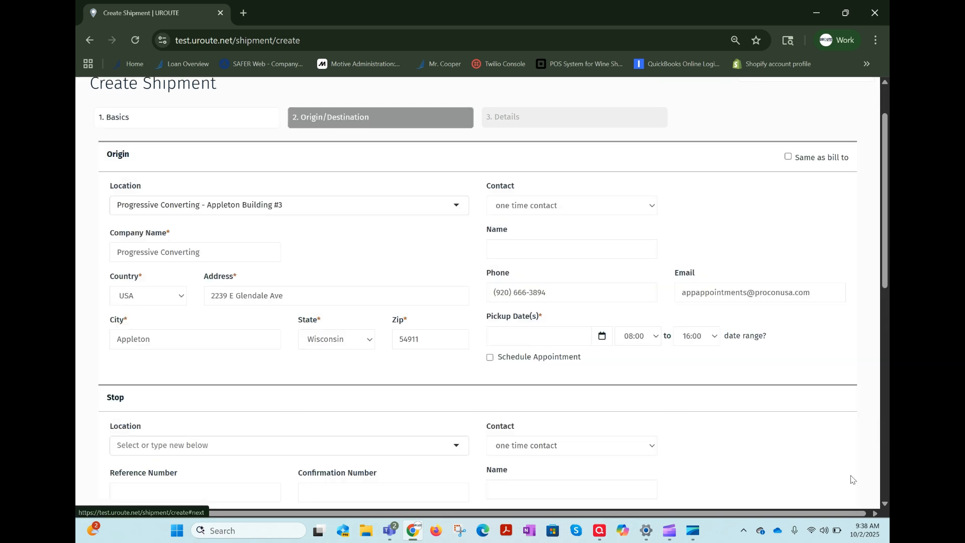
# Set the origin pickup date to 10/06/2025 and enable Schedule Appointment for the pickup.
pyautogui.click(490, 358)
pyautogui.click(491, 358)
pyautogui.click(514, 336)
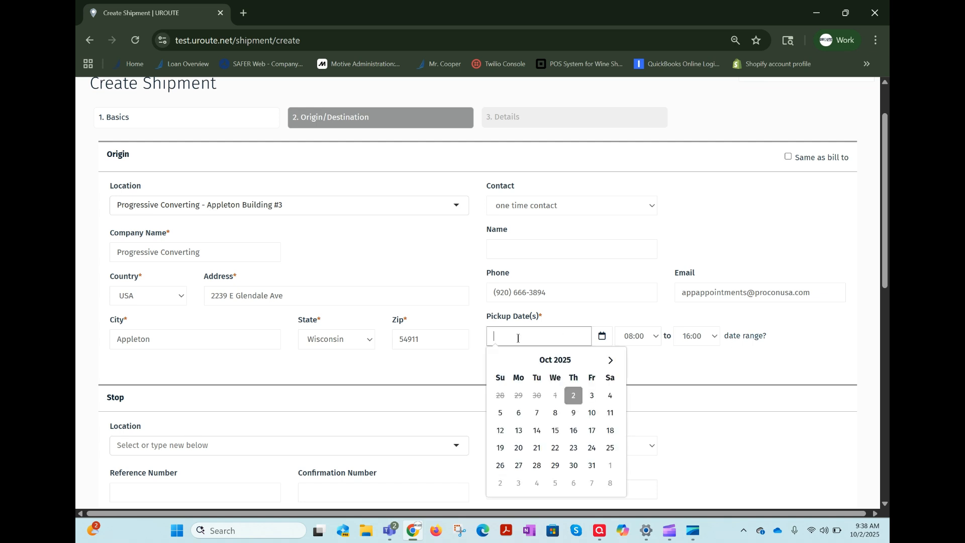
pyautogui.click(519, 413)
pyautogui.click(492, 359)
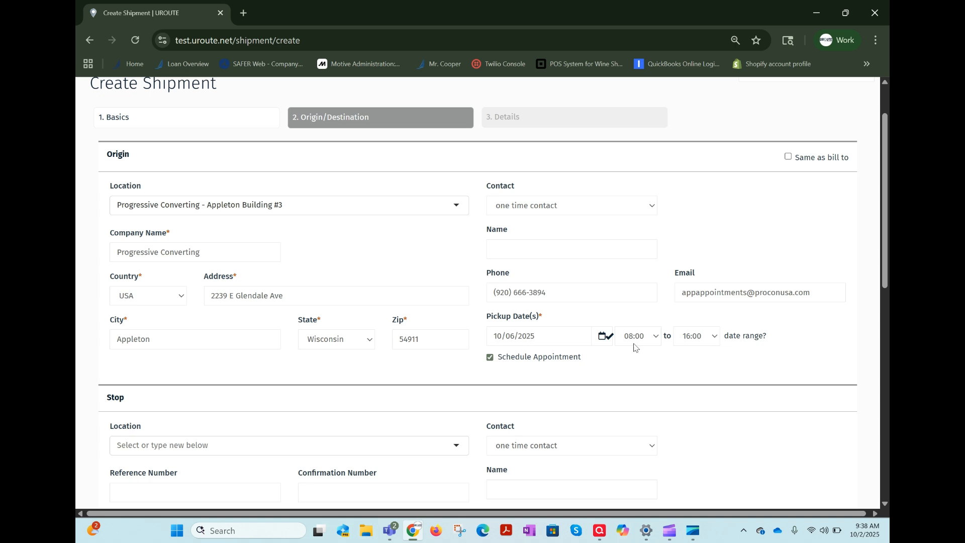
# Turn off Schedule Appointment for the origin pickup and set the end of the pickup window to 10:00.
pyautogui.click(490, 358)
pyautogui.click(489, 358)
pyautogui.click(699, 342)
pyautogui.scroll(5, 691, 130)
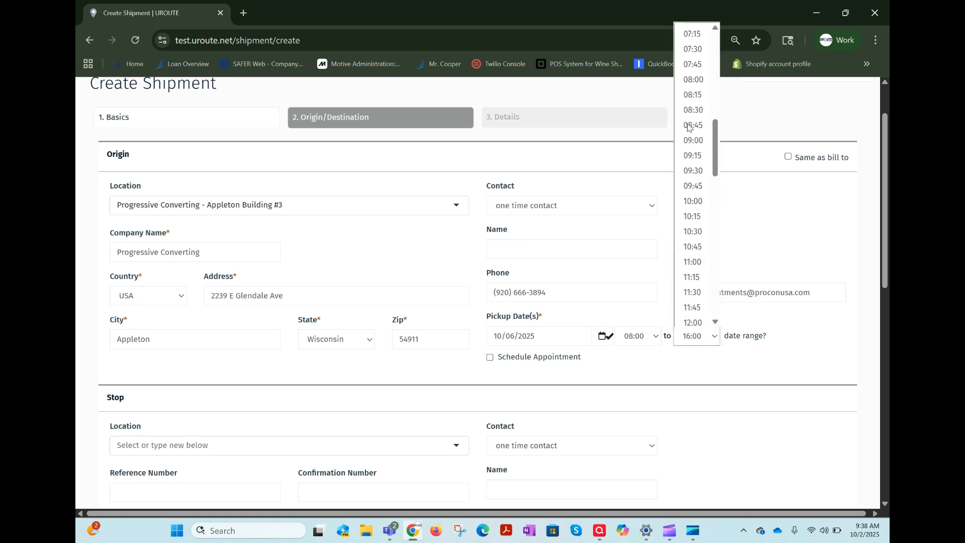
pyautogui.click(694, 201)
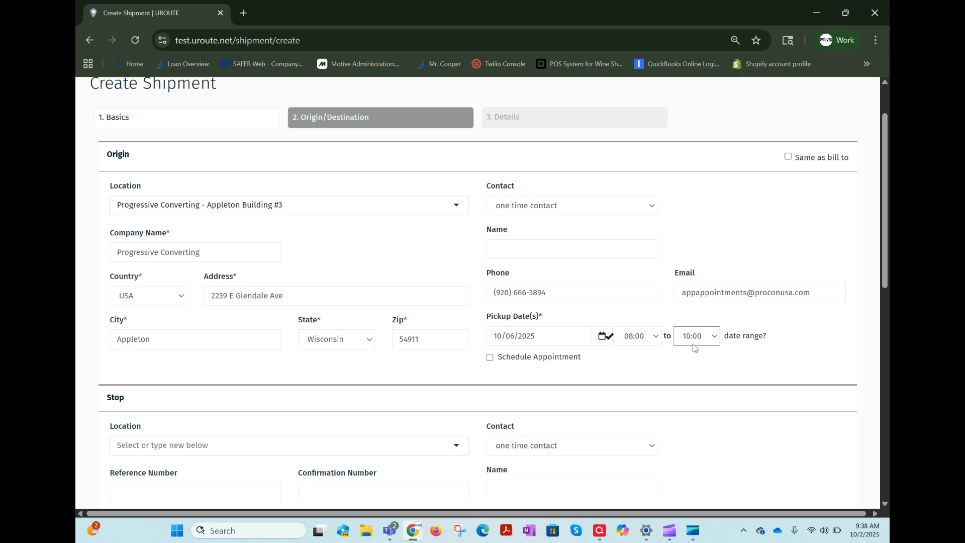
# Enable Schedule Appointment for the origin pickup again and set the end of the pickup window to 16:00.
pyautogui.click(491, 358)
pyautogui.click(696, 338)
pyautogui.scroll(-3, 699, 293)
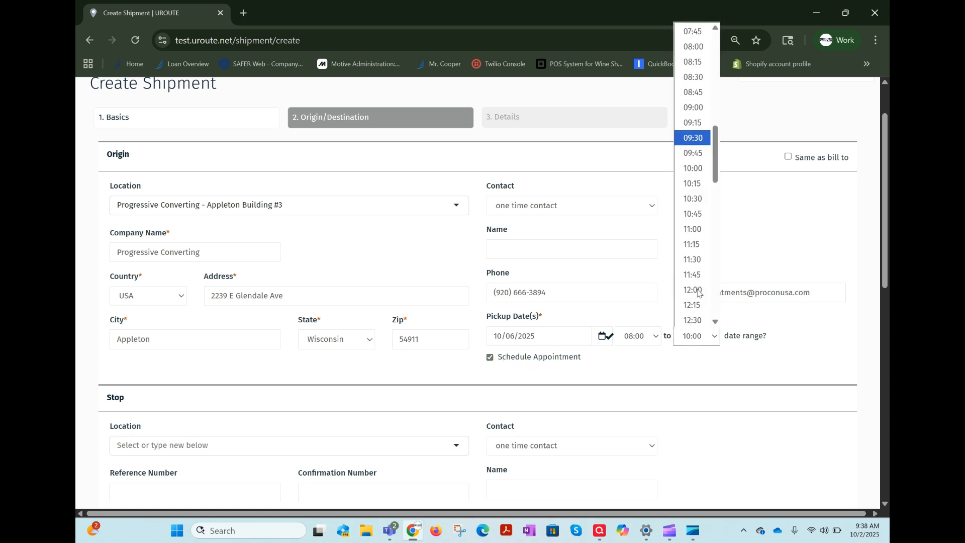
pyautogui.scroll(-5, 698, 293)
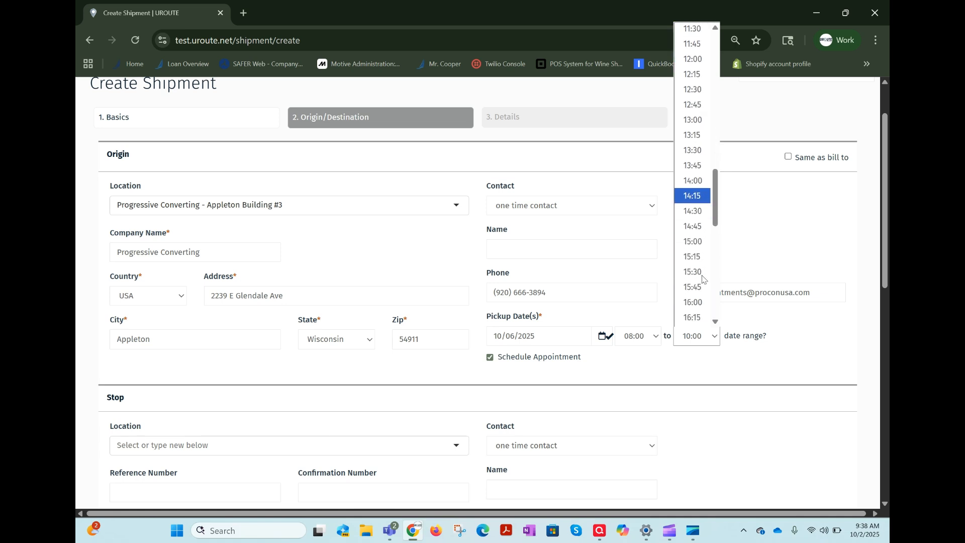
pyautogui.click(697, 302)
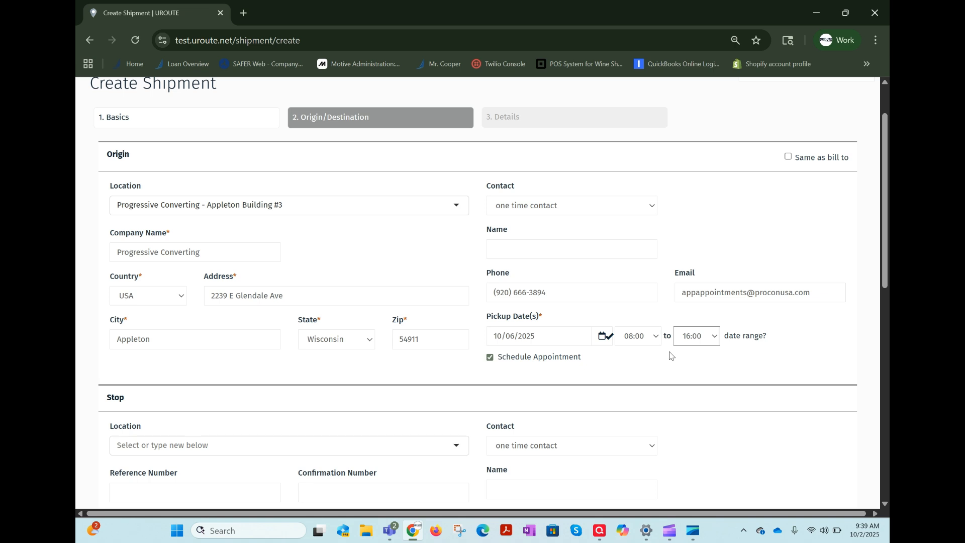
pyautogui.scroll(1, 659, 278)
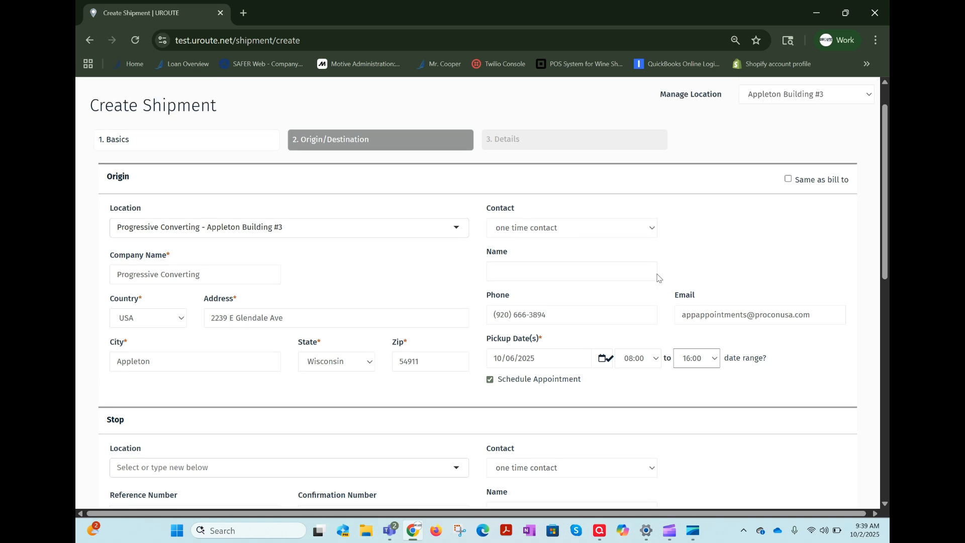